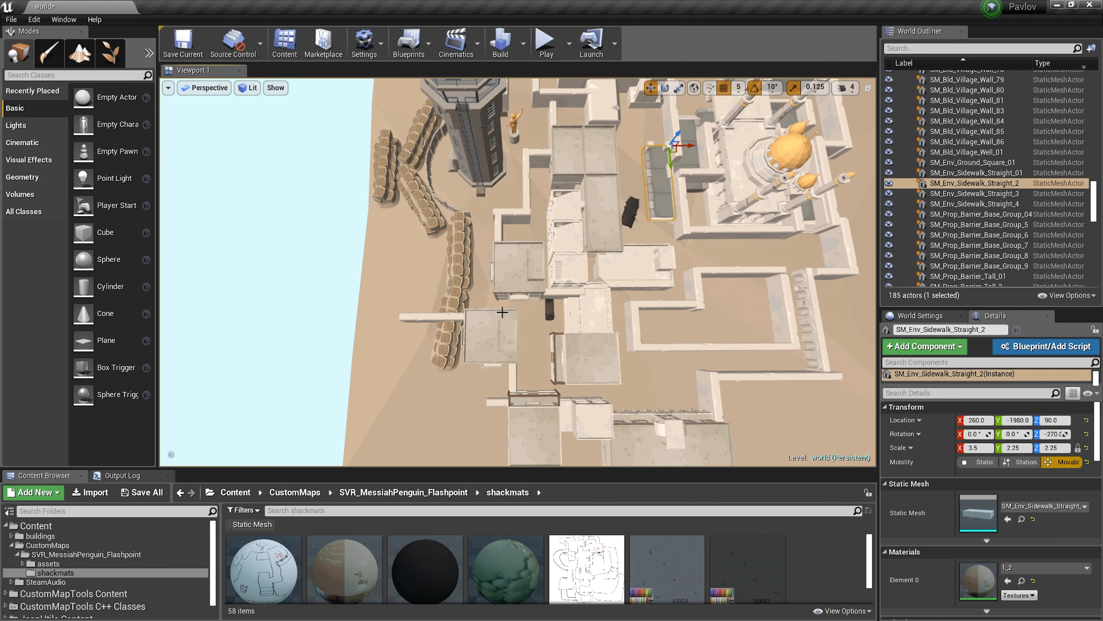
Select the control tower at the edge of the map and examine its base up close
right_click_drag(485, 184, 594, 332)
key("w")
right_click_drag(416, 212, 373, 187)
right_click_drag(512, 194, 548, 278)
right_click_drag(519, 326, 517, 330)
left_click(517, 330)
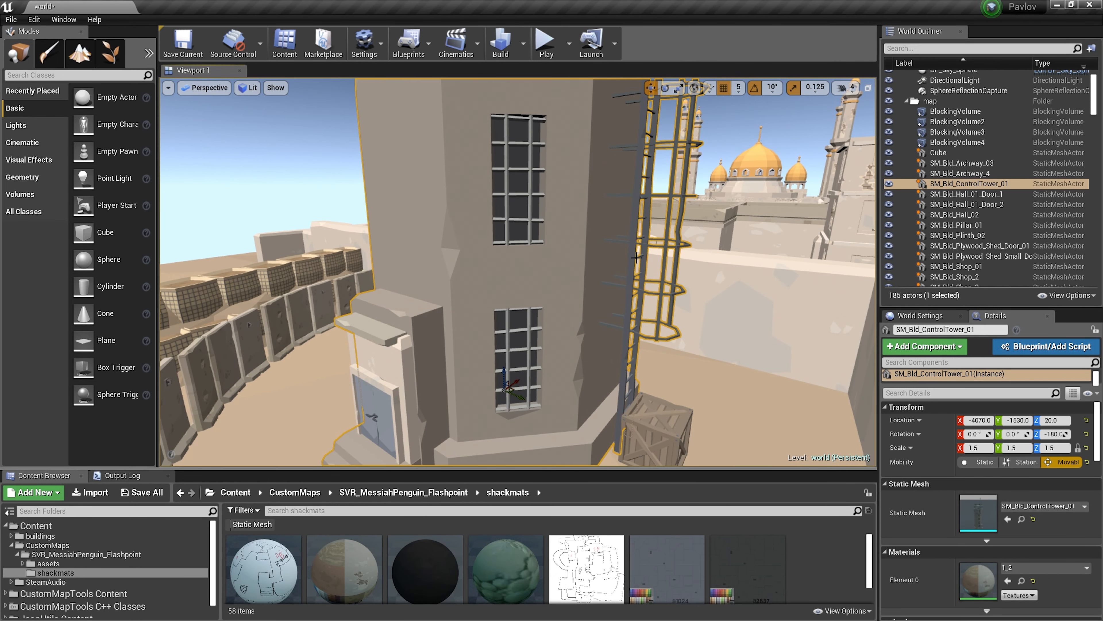
Select the wooden crate at the foot of the tower's ladder, toggle its visibility off and on, and inspect the ladder access
right_click_drag(648, 374, 569, 300)
left_click(578, 292)
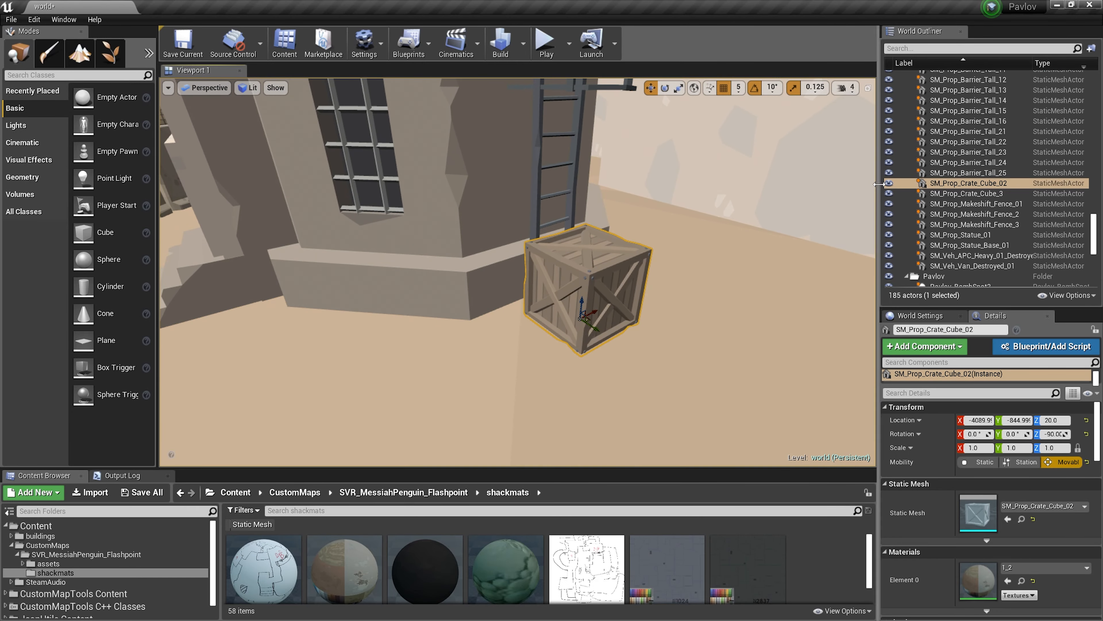
left_click(889, 184)
left_click(889, 184)
mouse_move(434, 263)
right_mouse_down()
mouse_move(456, 243)
mouse_move(434, 264)
right_mouse_up()
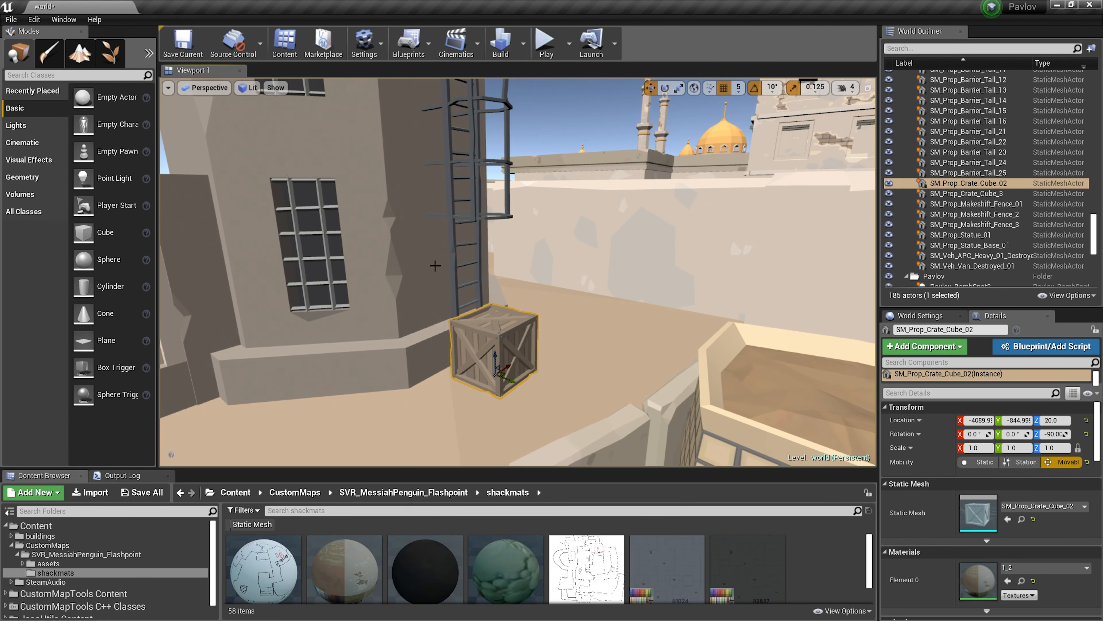
right_click_drag(608, 314, 577, 314)
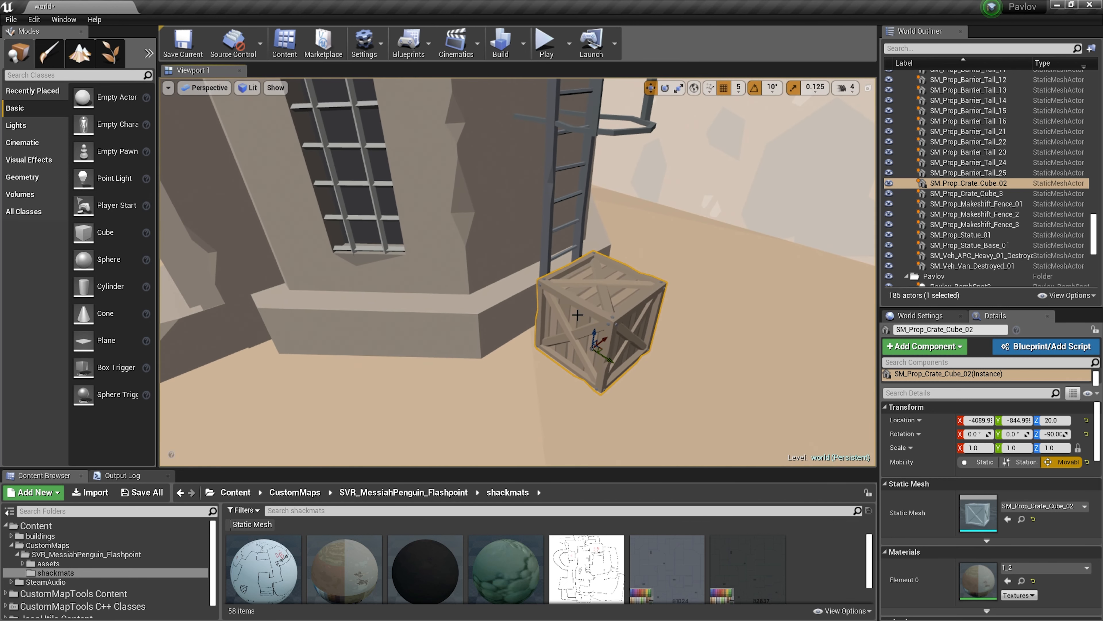
mouse_move(648, 291)
right_mouse_down()
mouse_move(649, 265)
mouse_move(649, 291)
right_mouse_up()
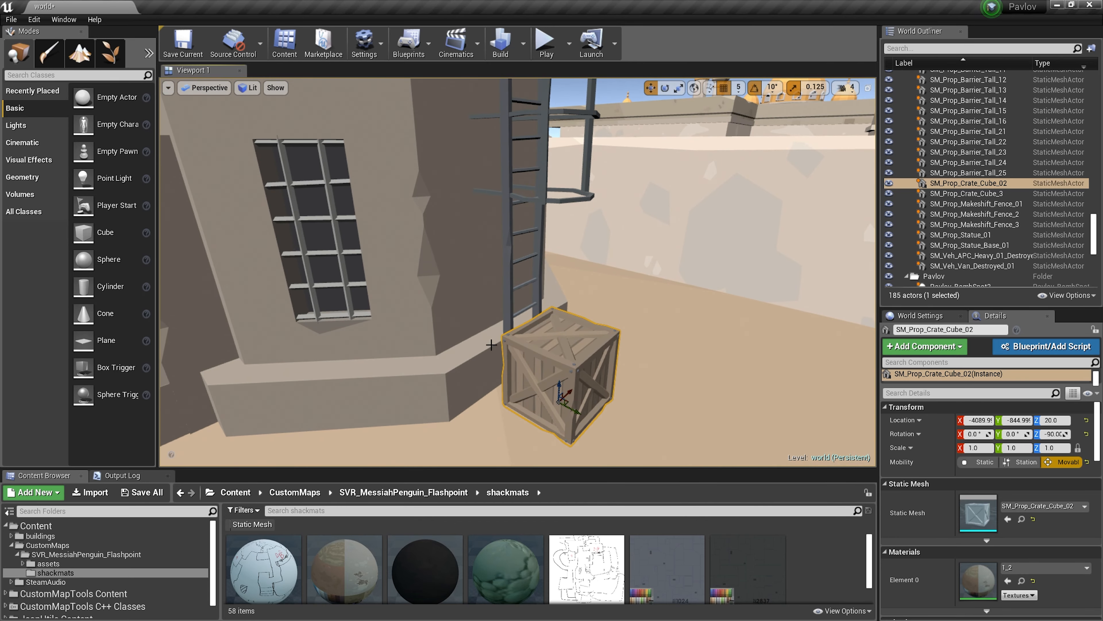
right_click_drag(576, 399, 591, 318)
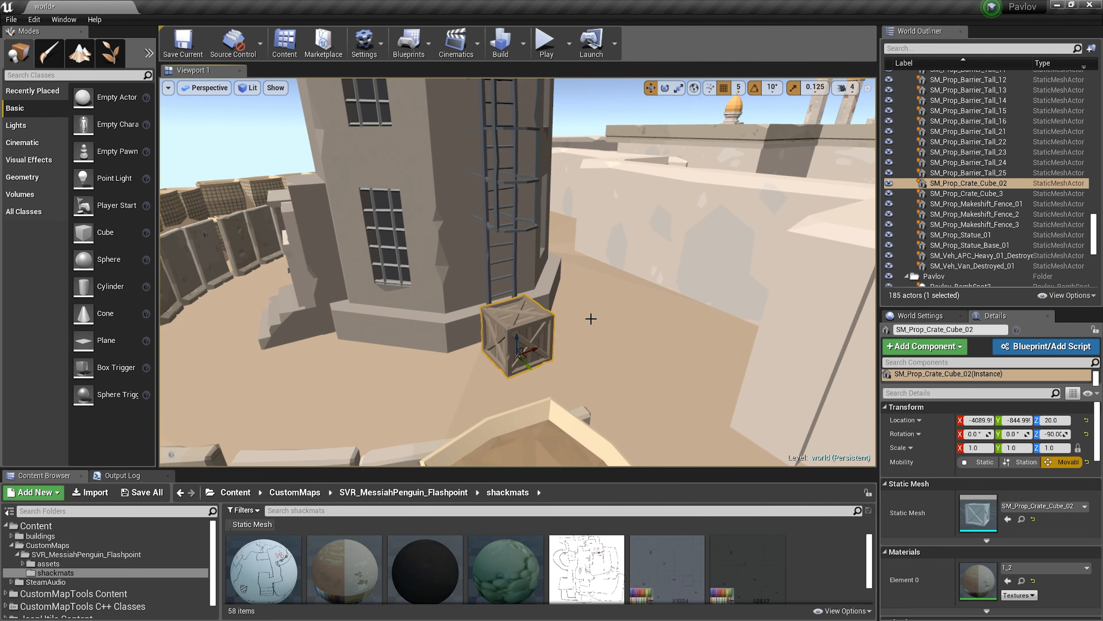
Examine the walls and passages around the golden statue near the control tower from above
right_click_drag(498, 344, 416, 303)
scroll(438, 303, "down", 3)
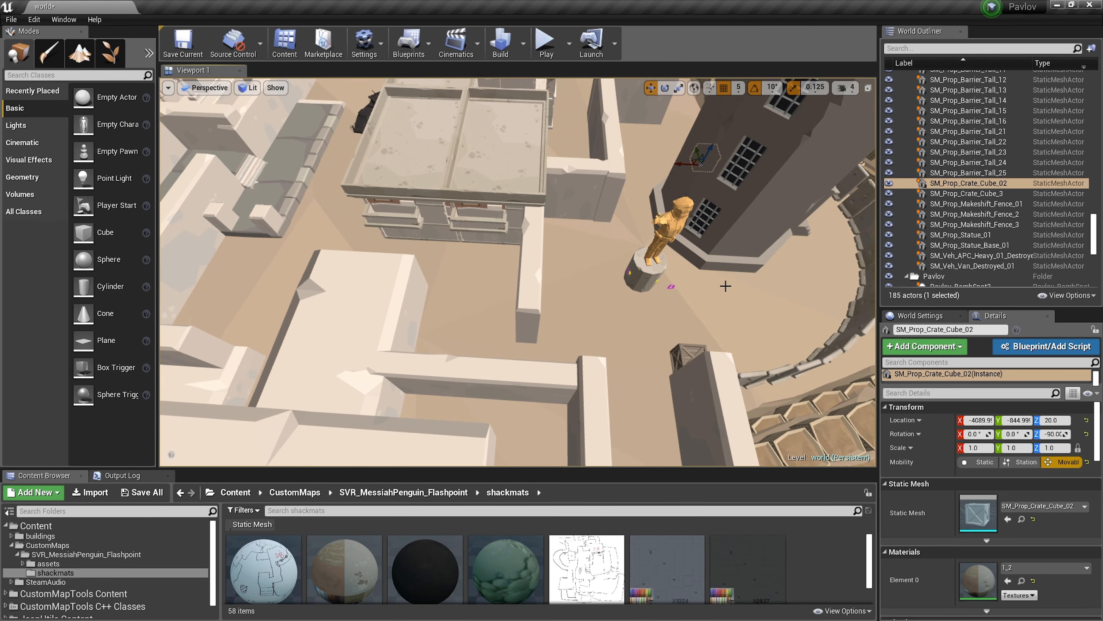
right_click_drag(725, 286, 628, 276)
right_click_drag(708, 313, 680, 355)
right_click_drag(541, 246, 556, 365)
right_click_drag(385, 251, 564, 217)
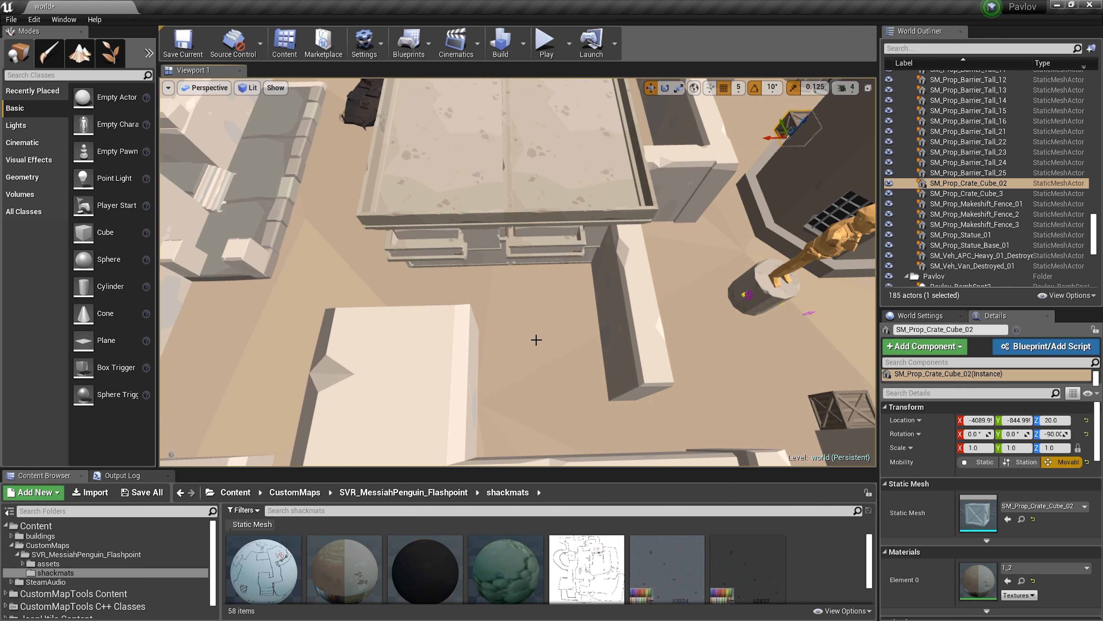
right_click_drag(536, 340, 955, 291)
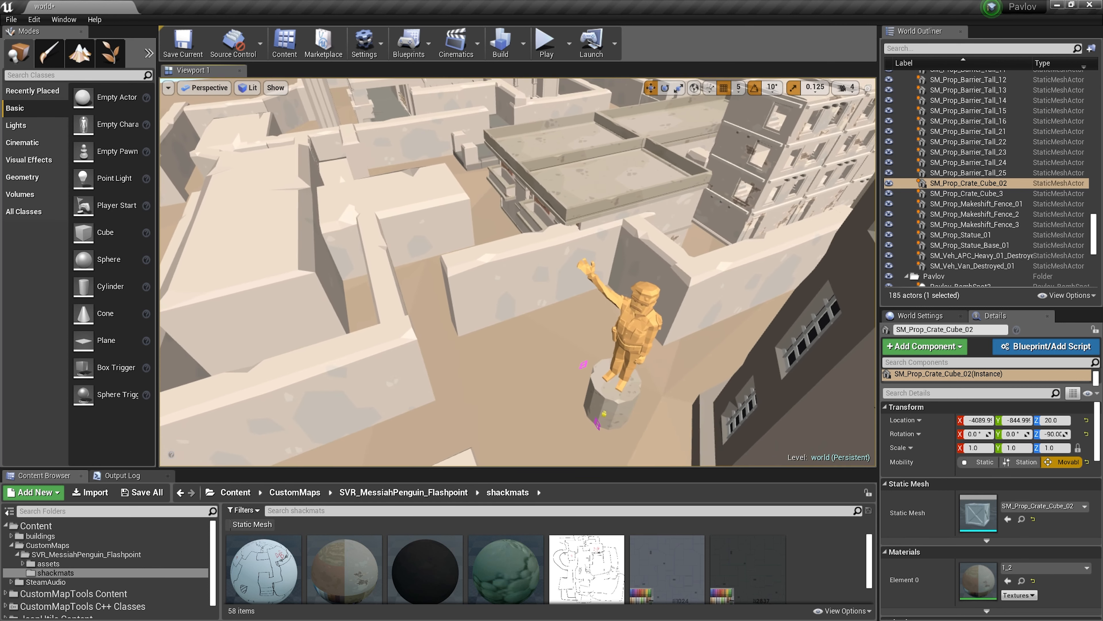
right_click_drag(617, 252, 515, 228)
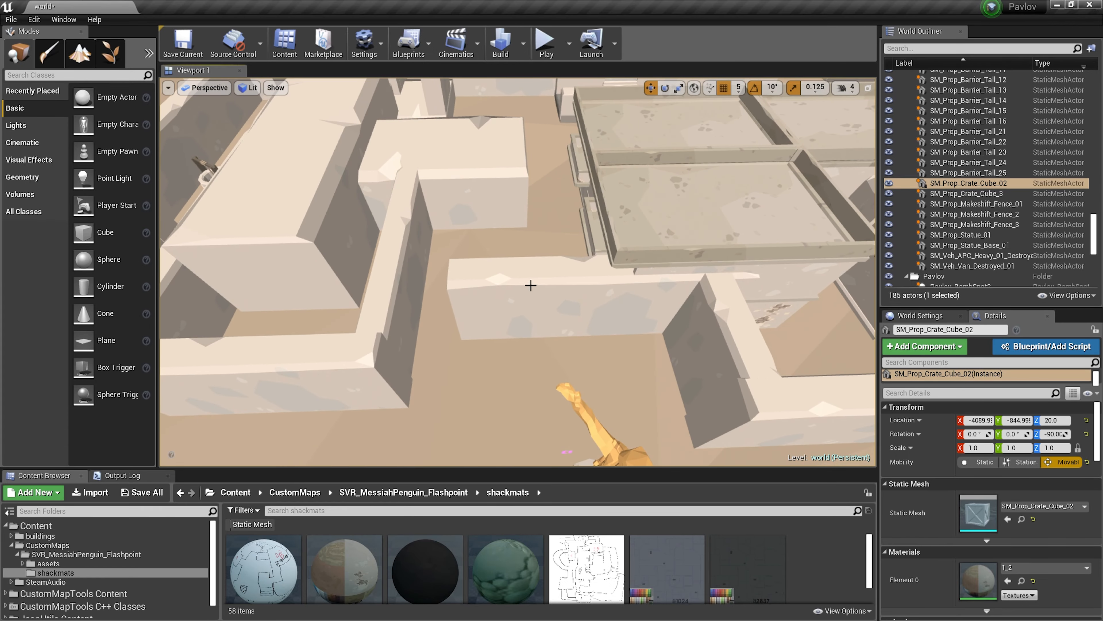
right_click_drag(530, 285, 482, 361)
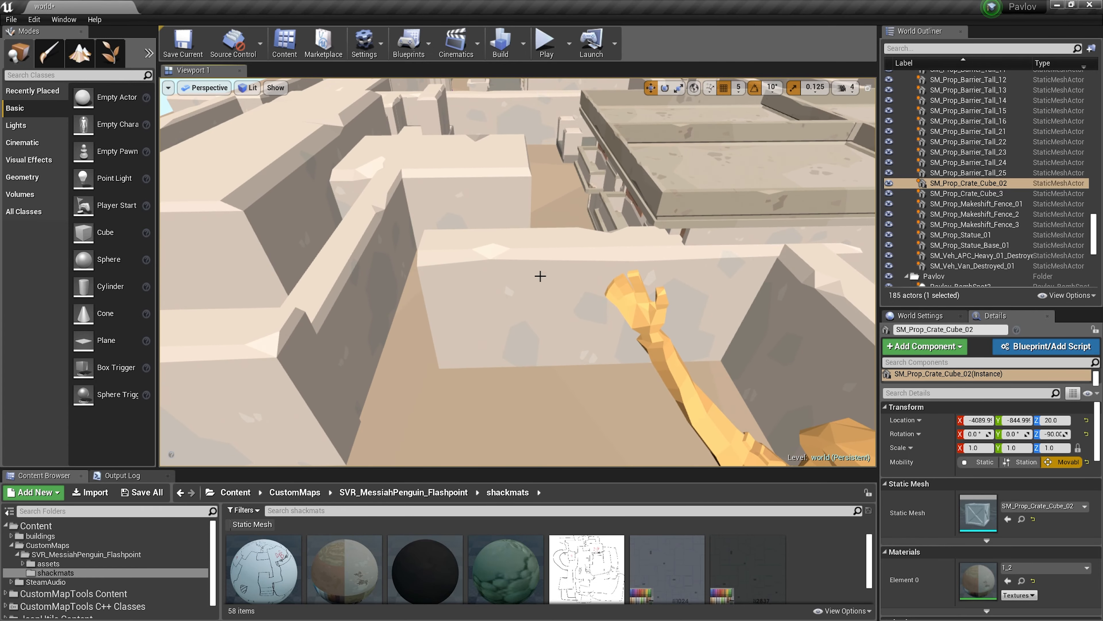
Survey the routes from the statue past the flat-roofed building towards the mosque and the destroyed vehicle
mouse_move(534, 323)
right_mouse_down()
mouse_move(539, 278)
mouse_move(521, 274)
mouse_move(547, 330)
right_mouse_up()
key("s")
key("s")
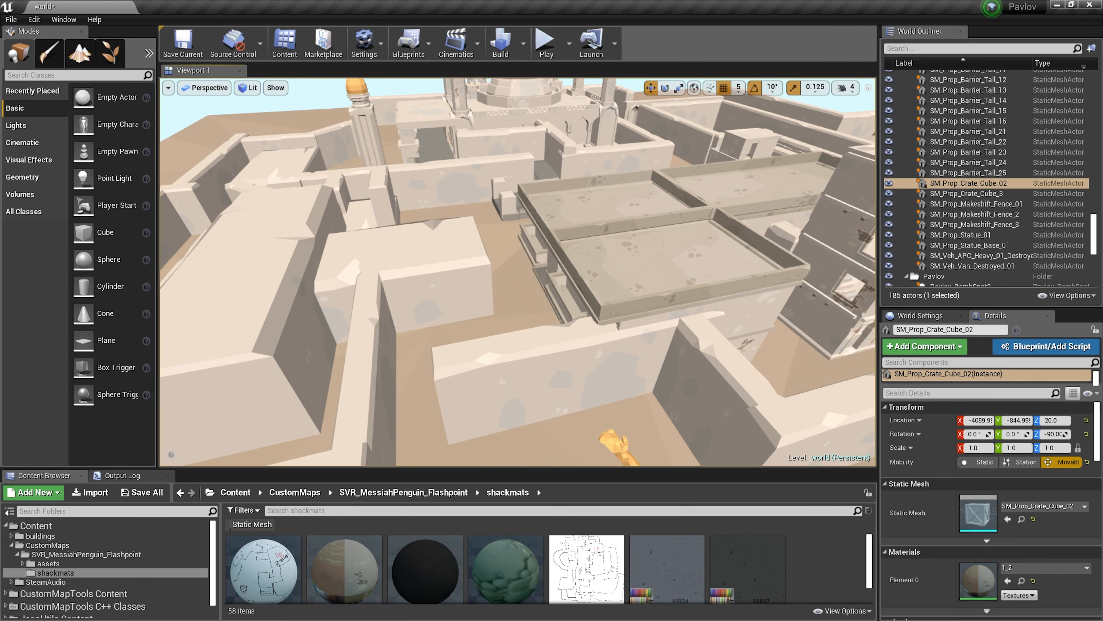
key("a")
right_click_drag(487, 82, 546, 82)
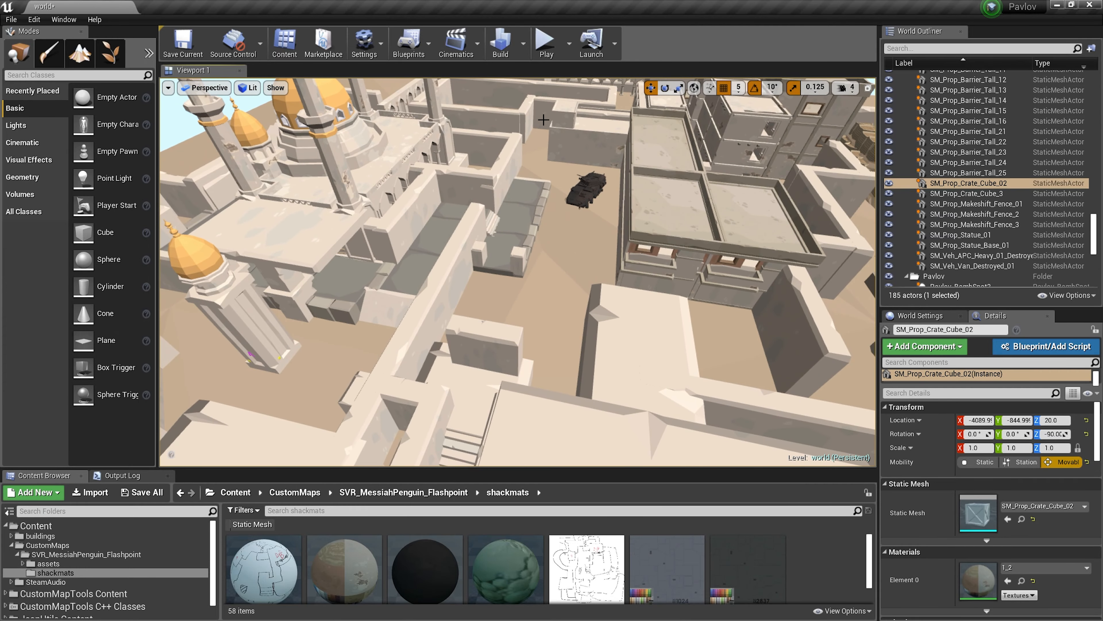
right_click_drag(548, 298, 408, 300)
key("w")
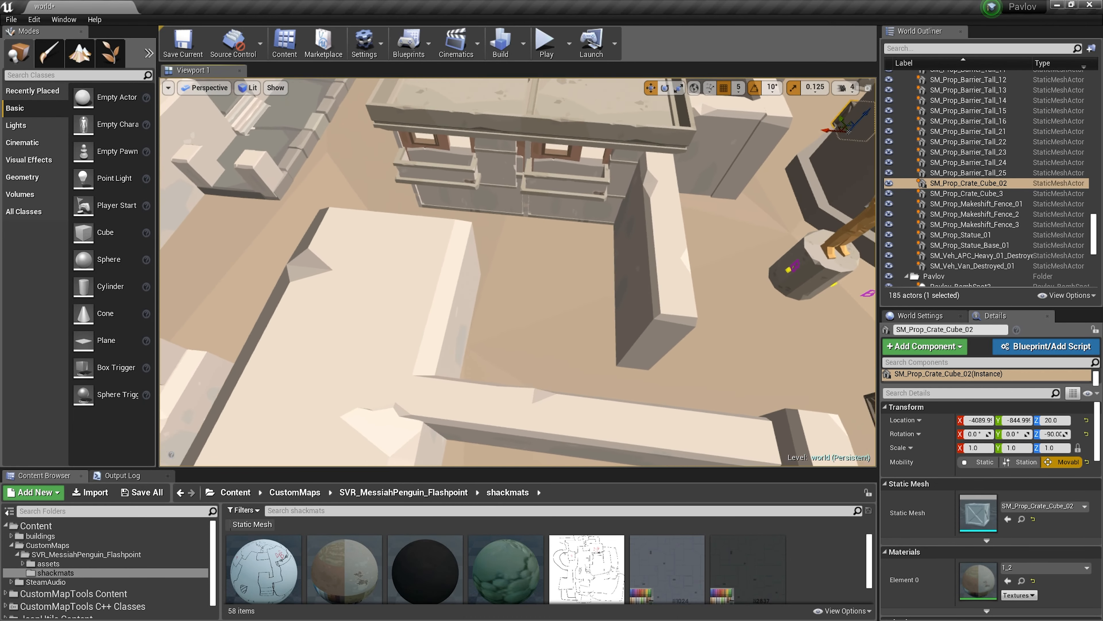
right_click_drag(322, 217, 348, 217)
mouse_move(544, 226)
right_mouse_down()
mouse_move(330, 217)
mouse_move(530, 235)
right_mouse_up()
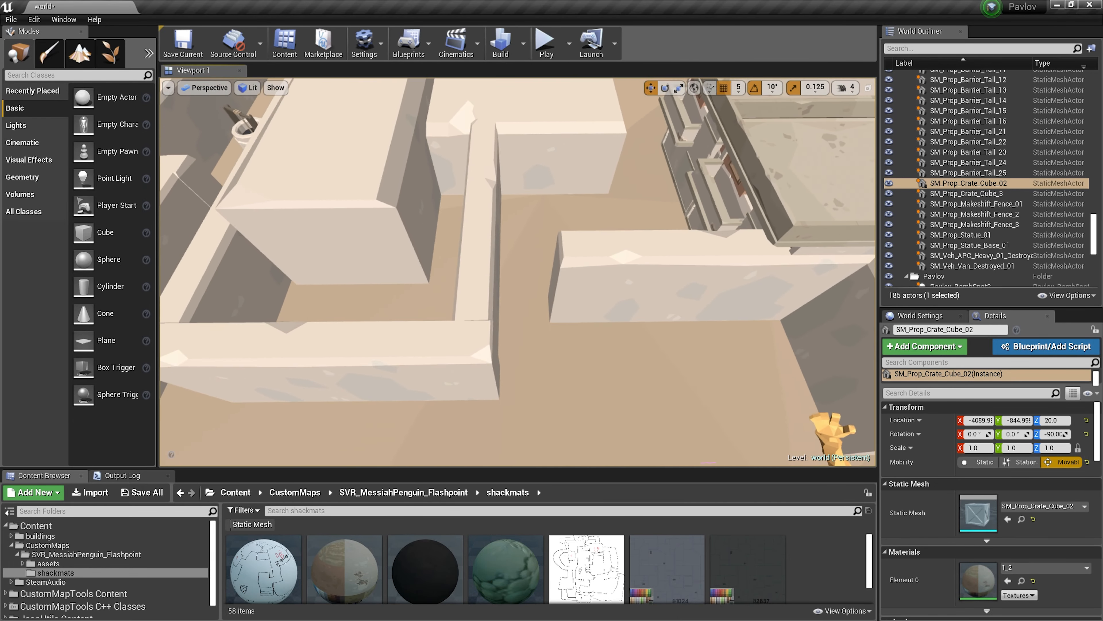
Try to move the freestanding village wall beside the golden statue, and undo the move
left_click(674, 266)
right_click_drag(674, 267, 583, 298)
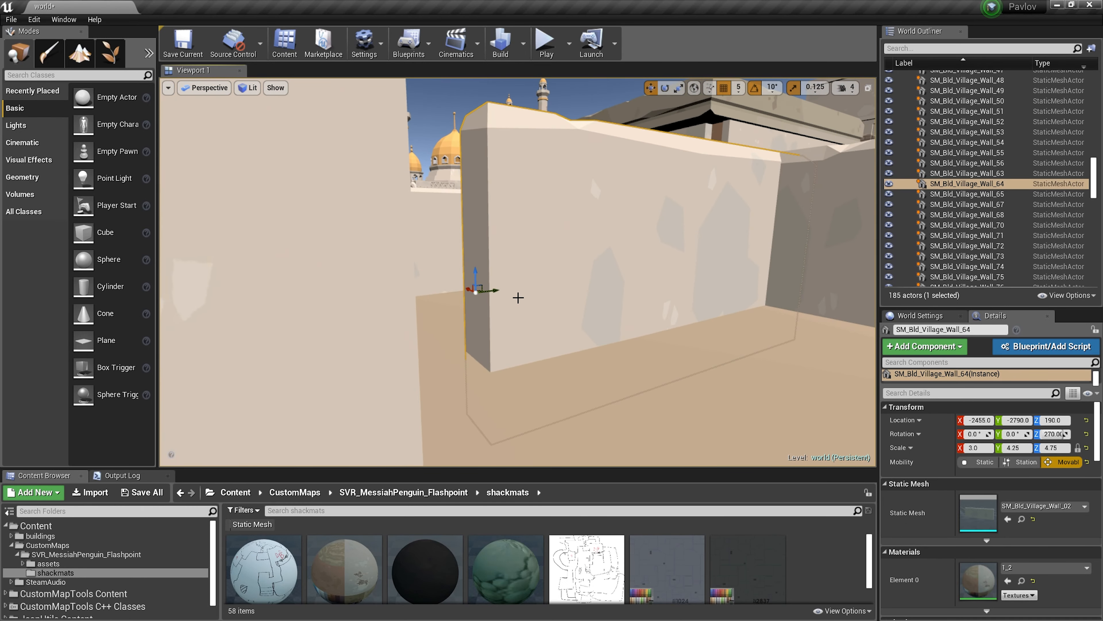
left_click_drag(489, 293, 539, 287)
right_click_drag(540, 287, 543, 96)
right_click_drag(495, 217, 543, 403)
key("ctrl+z")
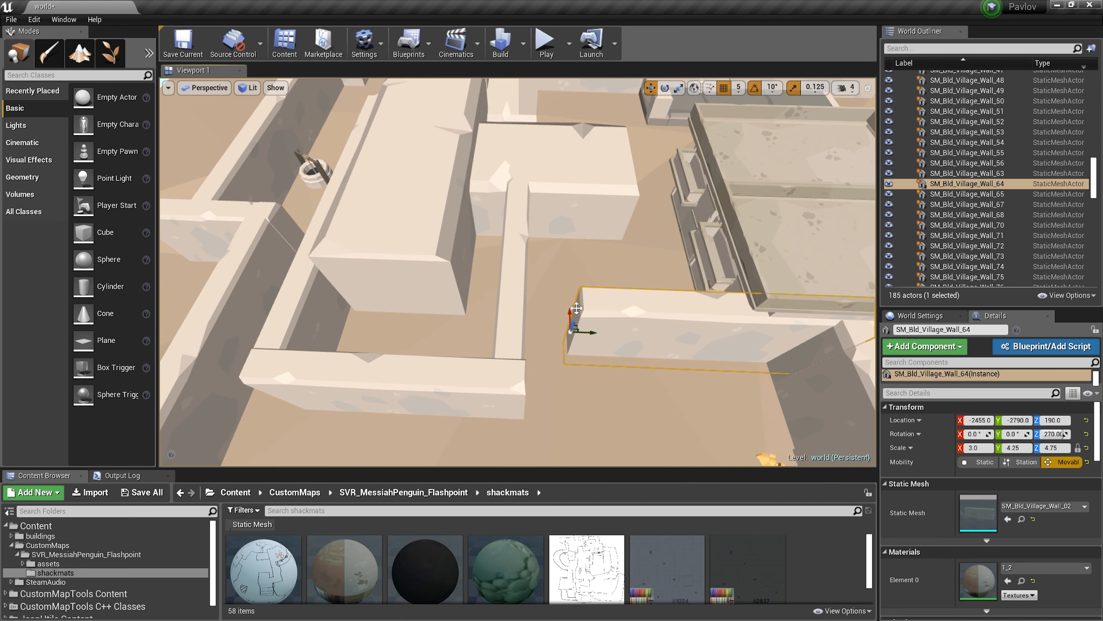
Inspect the statue plaza from several sides and select the short village wall facing the tower's ladder
right_click_drag(562, 316, 661, 190)
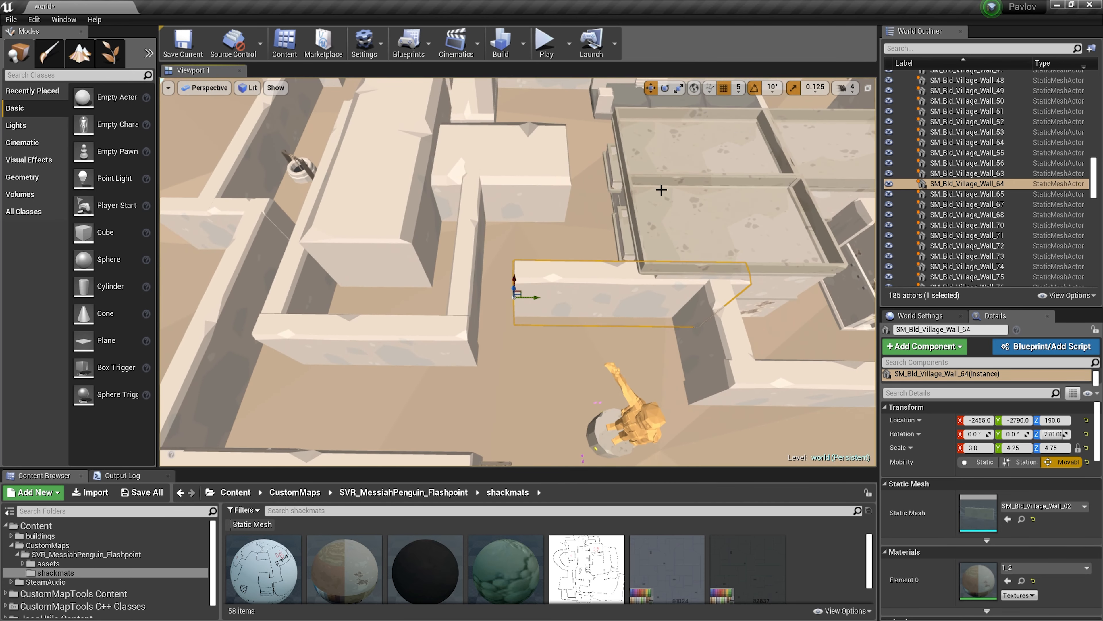
right_click_drag(382, 200, 478, 208)
right_click_drag(577, 345, 522, 343)
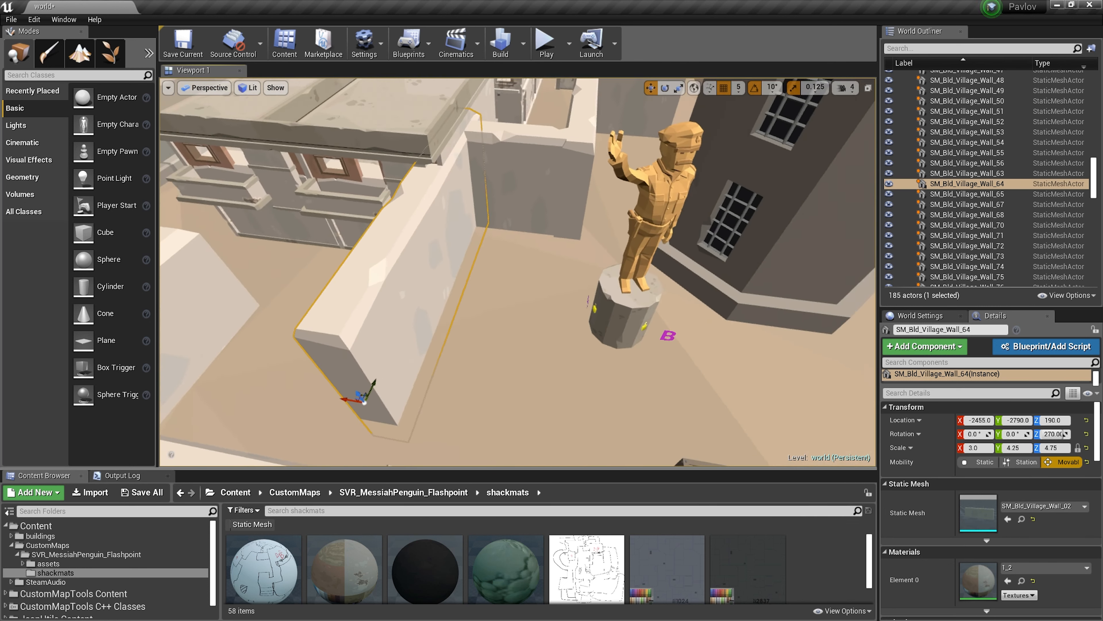
right_click_drag(517, 270, 495, 287)
left_click(525, 212)
right_click(572, 239)
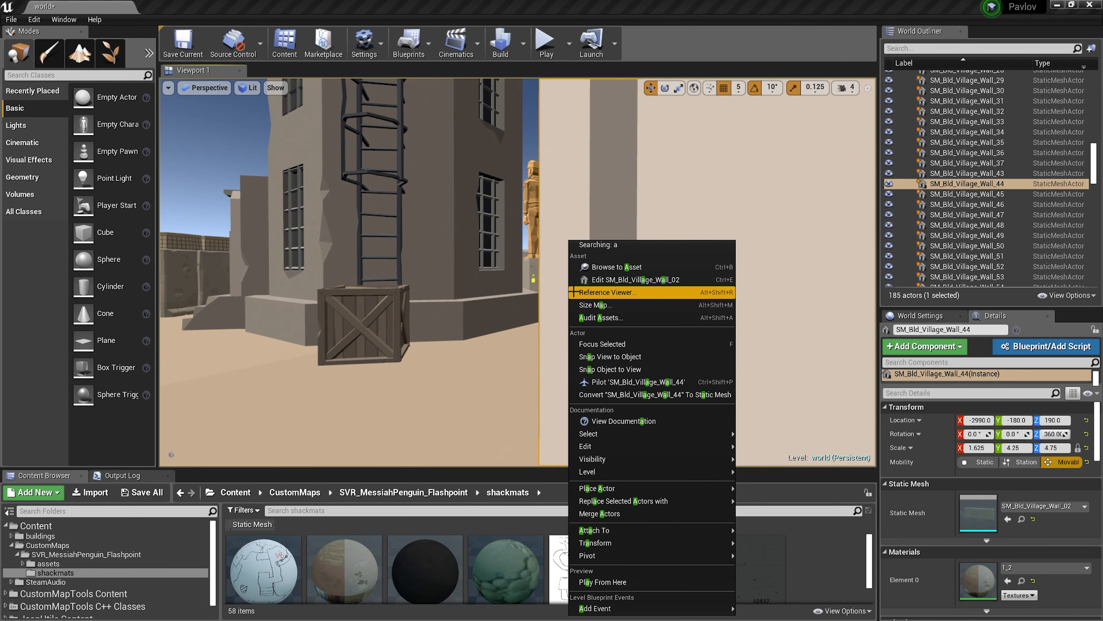
View the whole map layout from high above, including the tower, the mosque and the surrounding walls
right_click_drag(572, 239, 394, 277)
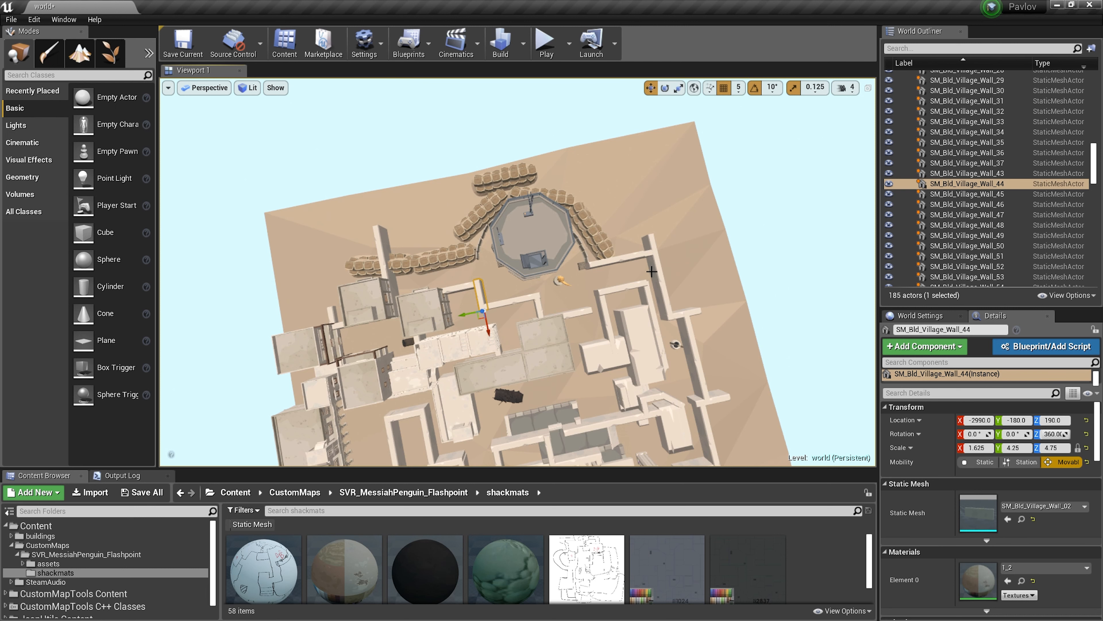
right_click_drag(630, 284, 616, 155)
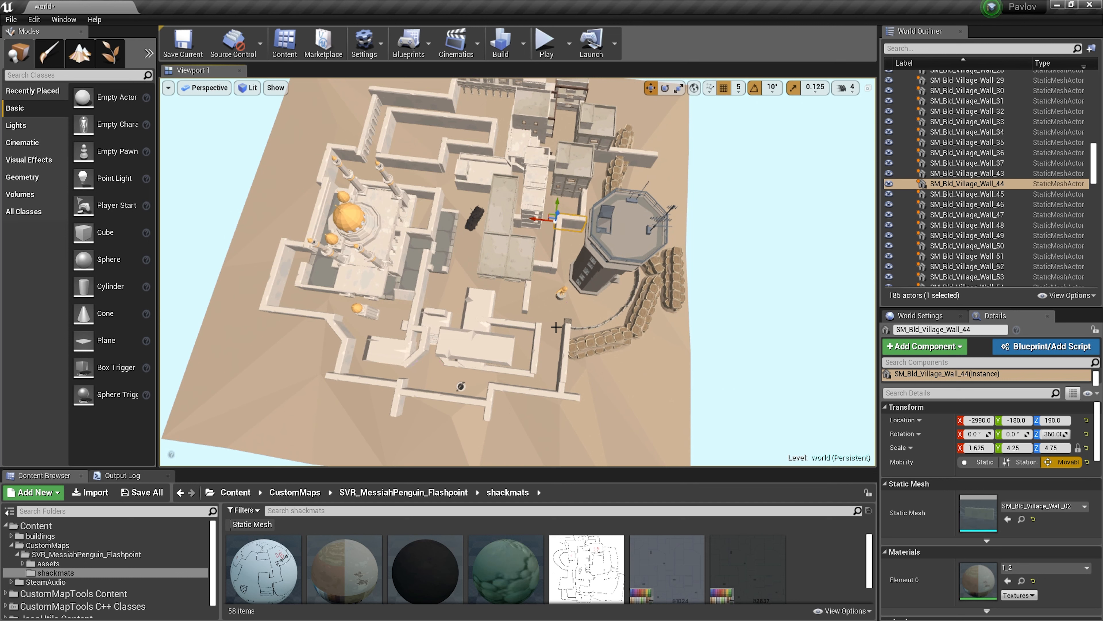
right_click_drag(605, 292, 590, 218)
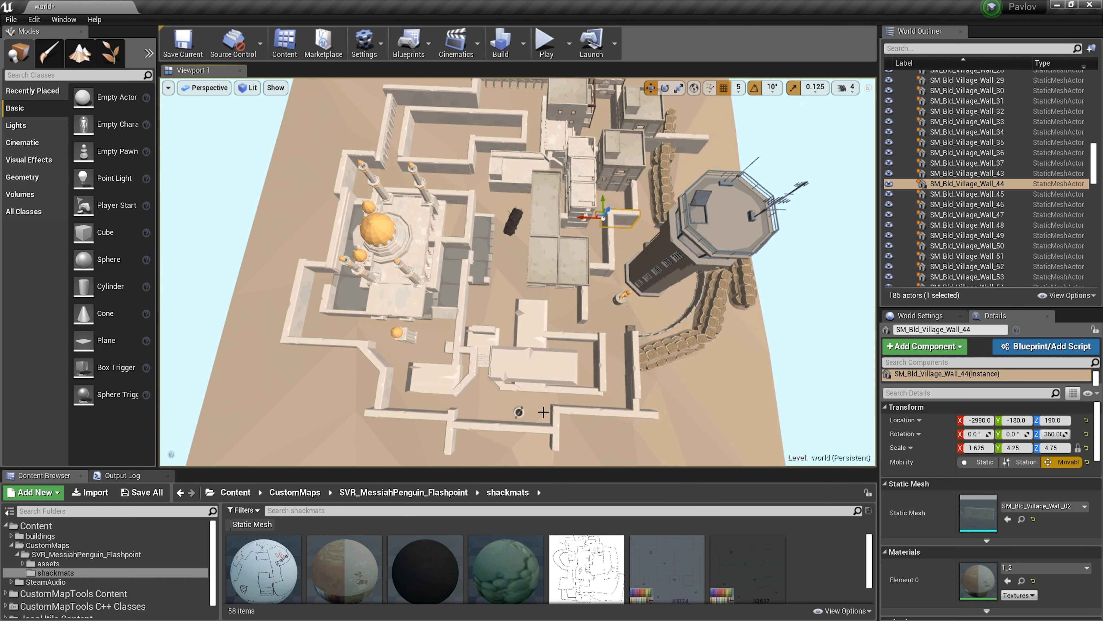
Examine the sightlines between the walls towards the destroyed vehicle and along the mosque's raised sidewalk
right_click_drag(658, 171, 582, 423)
right_click_drag(536, 253, 536, 254)
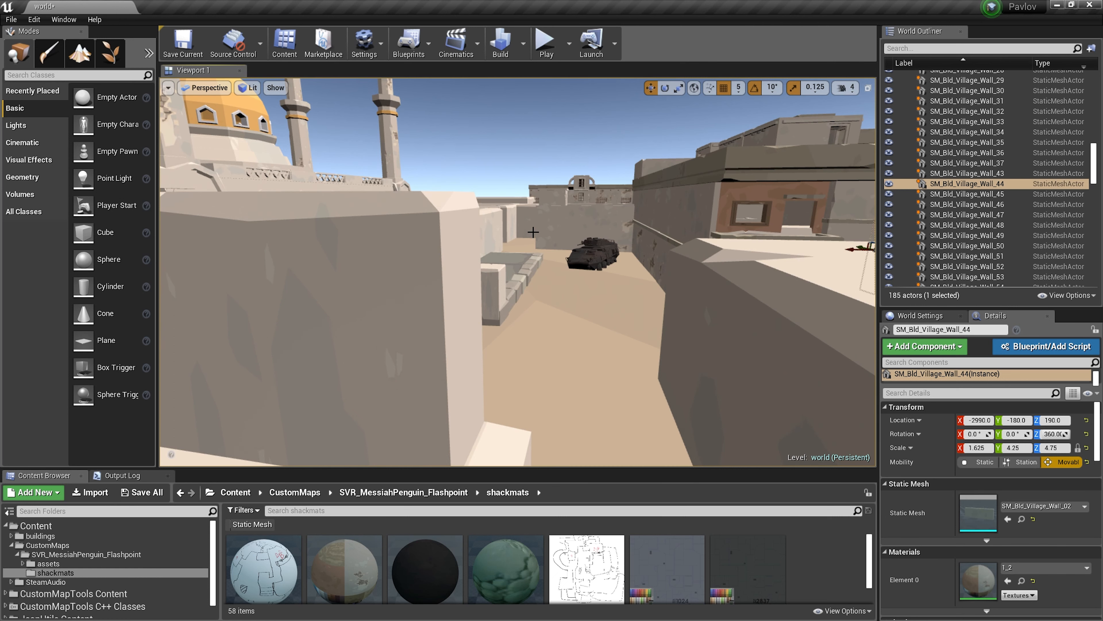
mouse_move(526, 372)
right_mouse_down()
mouse_move(435, 387)
mouse_move(469, 418)
mouse_move(534, 424)
mouse_move(515, 375)
right_mouse_up()
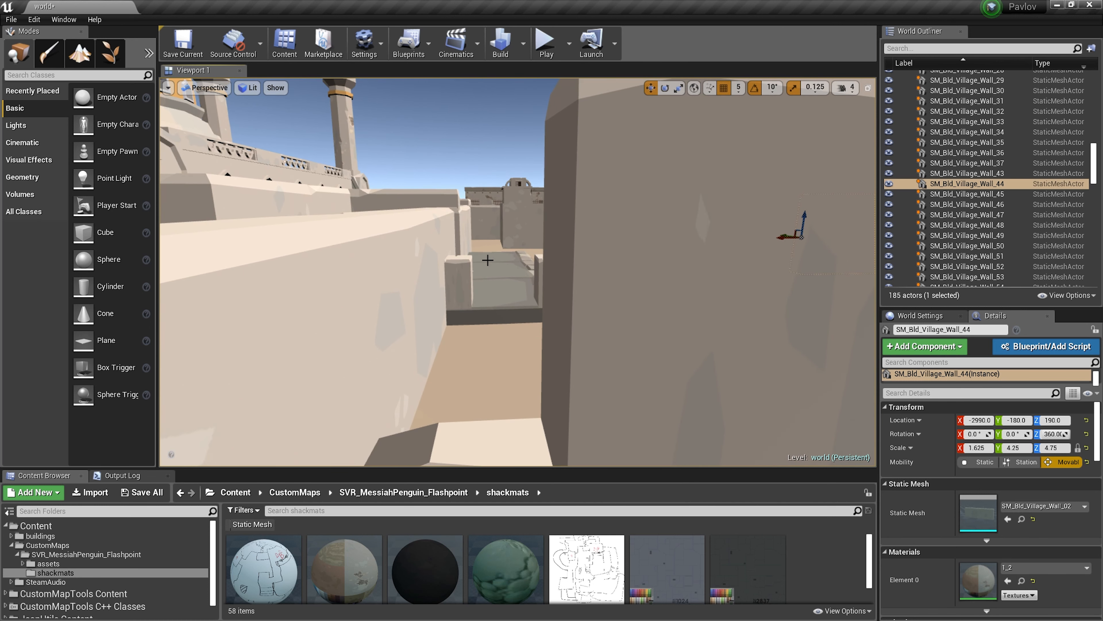
right_click_drag(512, 296, 513, 331)
key("e")
right_click_drag(518, 272, 419, 290)
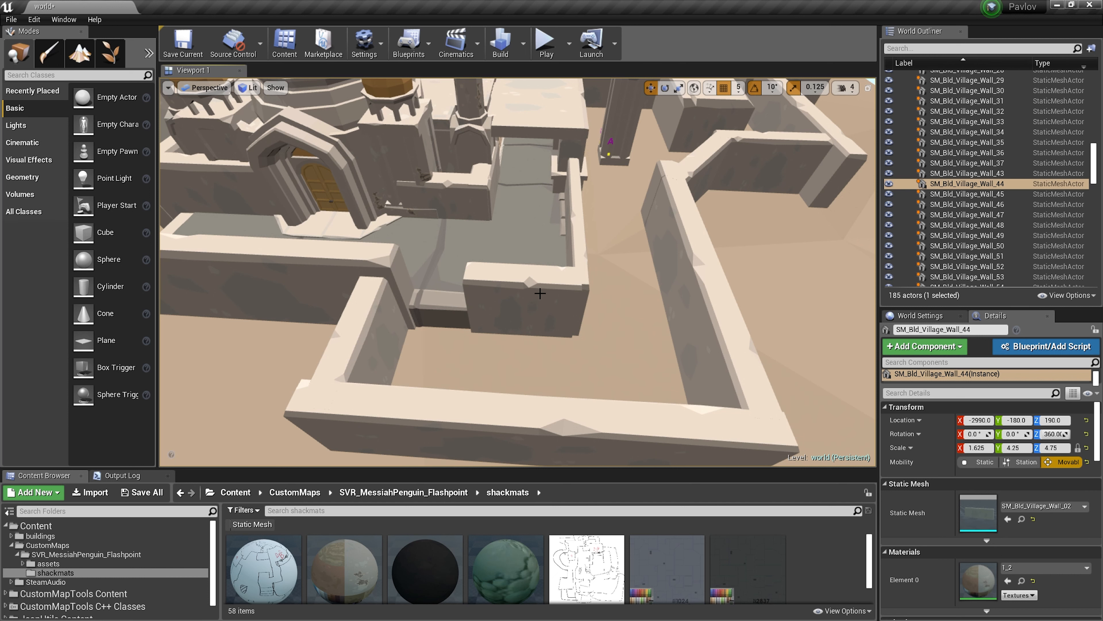
Examine the walled corridor and the entrance to the mosque courtyard near bomb site A
scroll(395, 298, "up", 6)
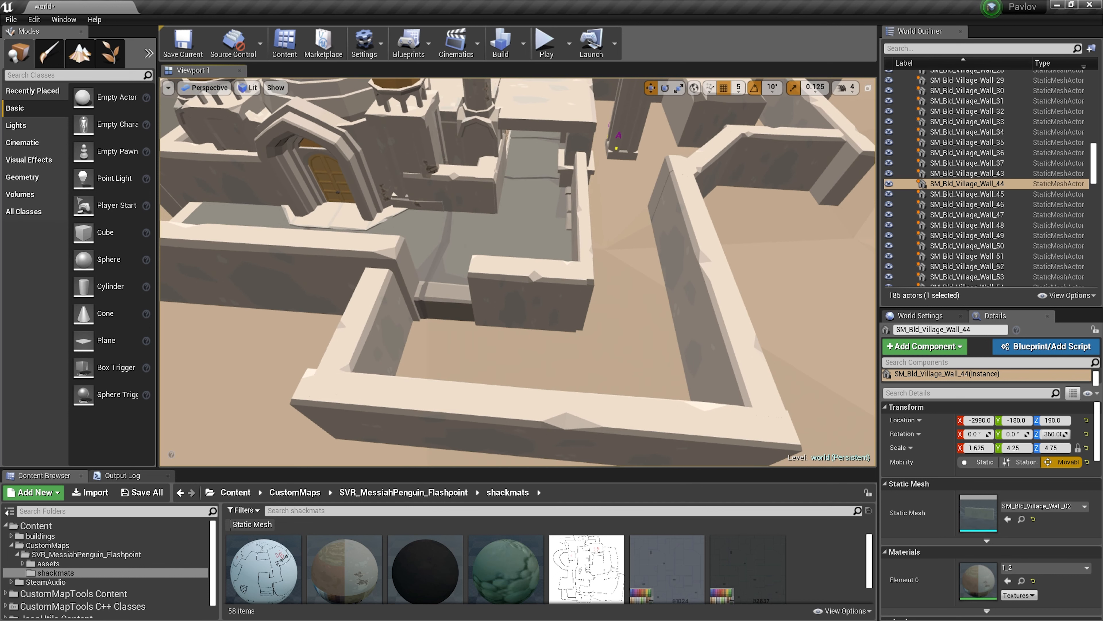
right_click_drag(504, 303, 505, 271)
right_click_drag(539, 323, 287, 289)
key("w")
key("s")
right_click_drag(518, 272, 479, 241)
key("w")
Select the raised sidewalk slab beside the mosque courtyard and inspect how it connects to the surrounding walls
right_click(487, 237)
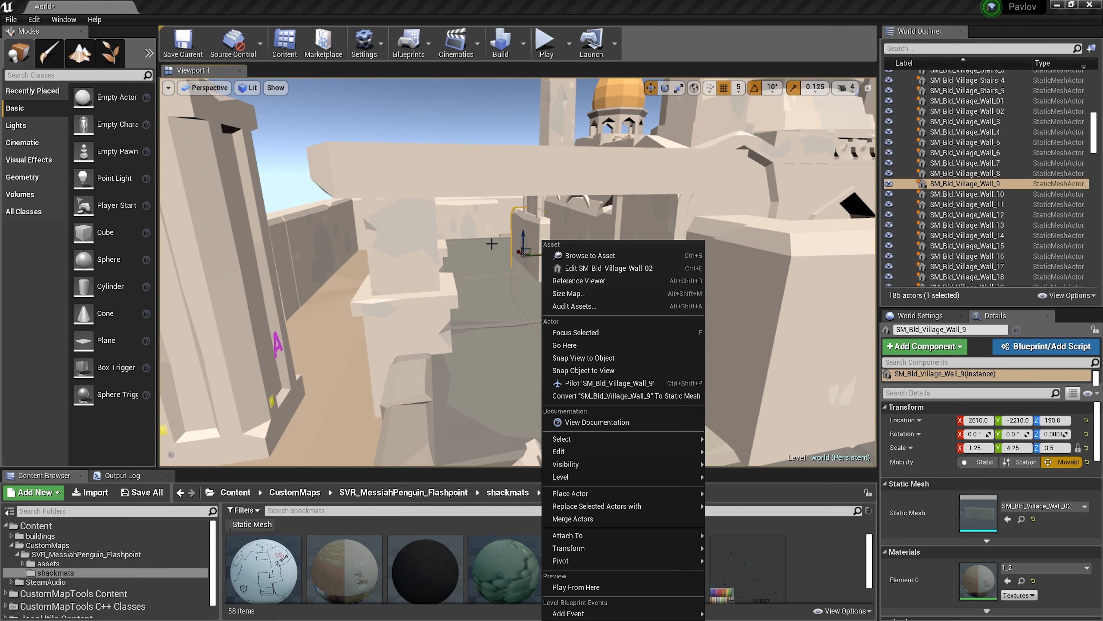
right_click(482, 254)
left_click(567, 328)
key("w")
right_click_drag(566, 328, 454, 355)
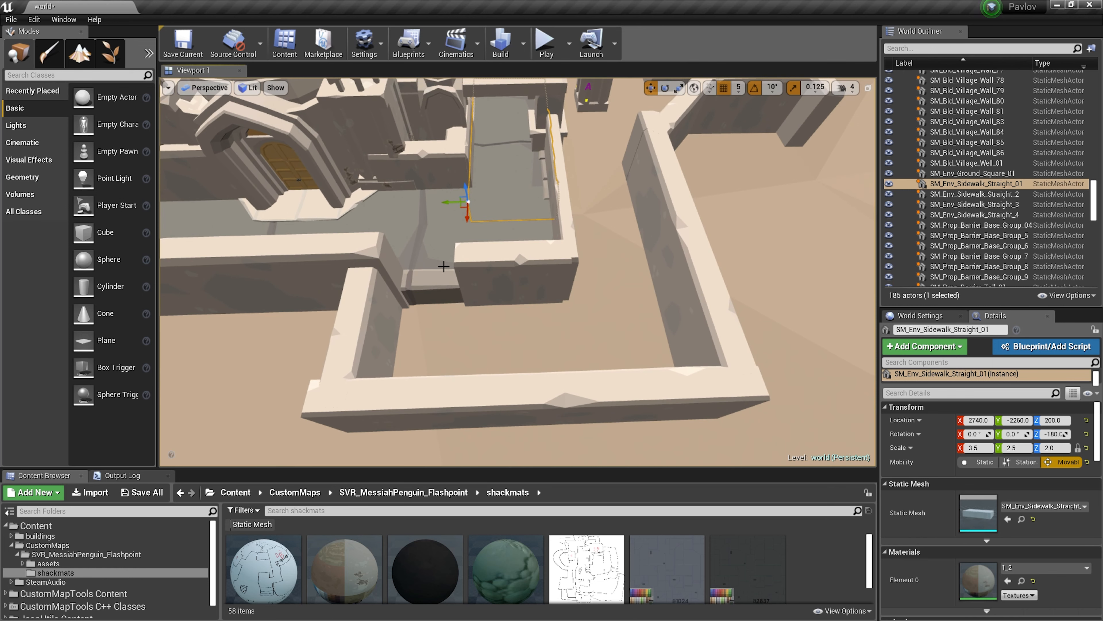
key("s")
right_click_drag(320, 277, 226, 230)
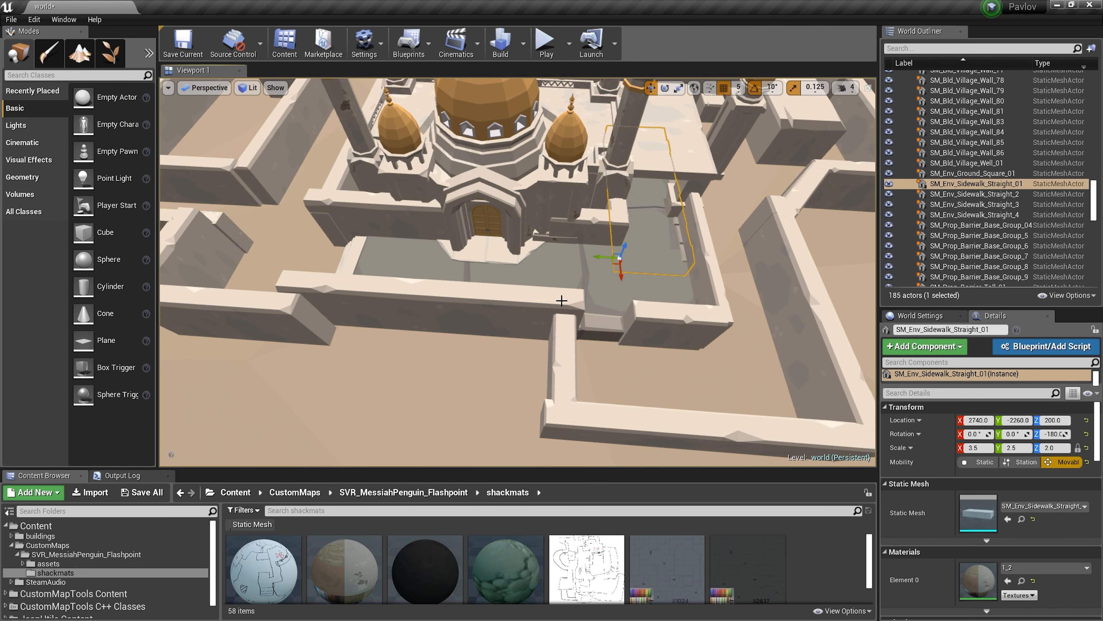
right_click_drag(660, 409, 697, 270)
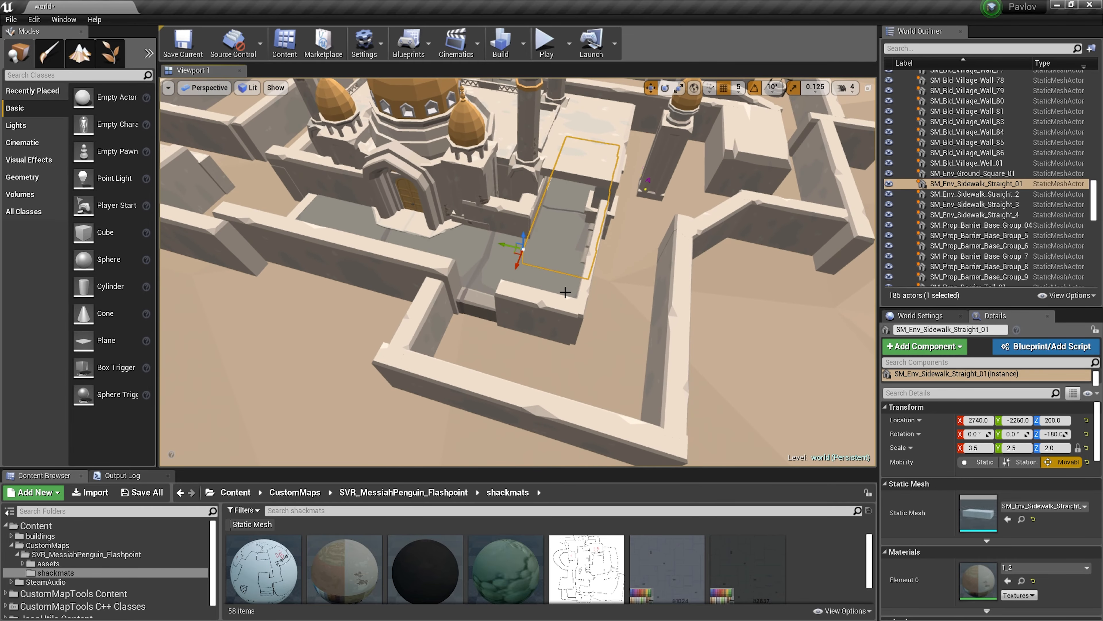
Examine the pillar and low wall along the mosque's outer side up close from bomb site A
right_click_drag(566, 292, 248, 271)
key("w")
key("w")
key("a")
key("d")
key("s")
key("e")
key("s")
key("w")
key("d")
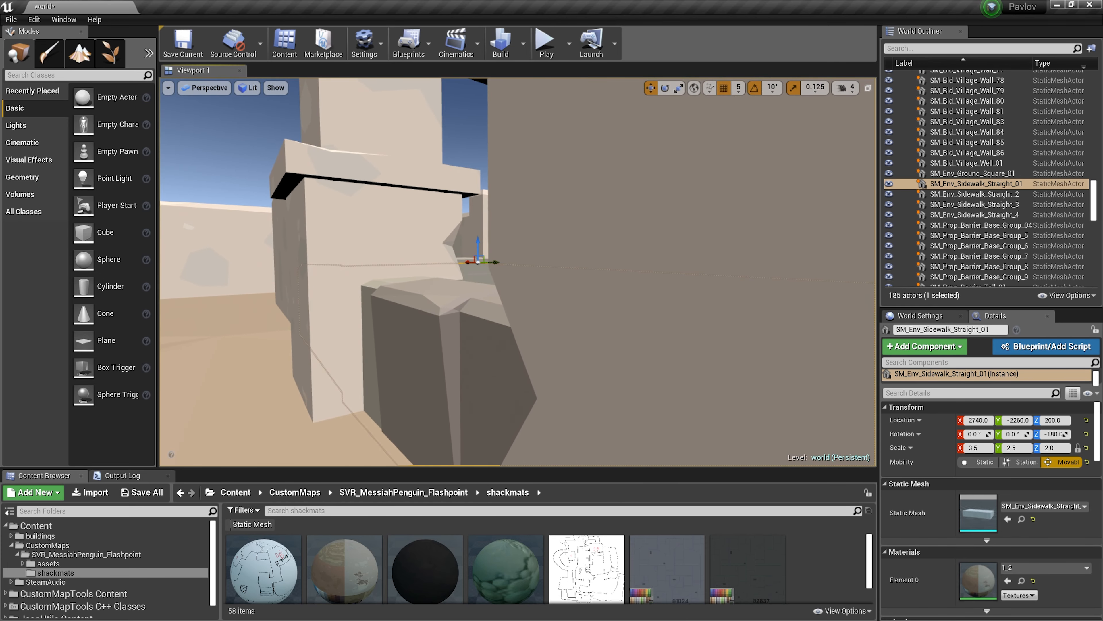
right_click_drag(507, 213, 517, 295)
key("w")
key("e")
key("s")
Select the shop building at the village end of the map and view the layout from behind it
right_click_drag(357, 246, 382, 259)
left_click(357, 246)
key("s")
right_click_drag(329, 287, 439, 318)
key("e")
key("w")
key("a")
key("s")
key("ctrl+z")
key("e")
key("w")
left_click(365, 209)
key("s")
right_click_drag(365, 209, 392, 342)
key("s")
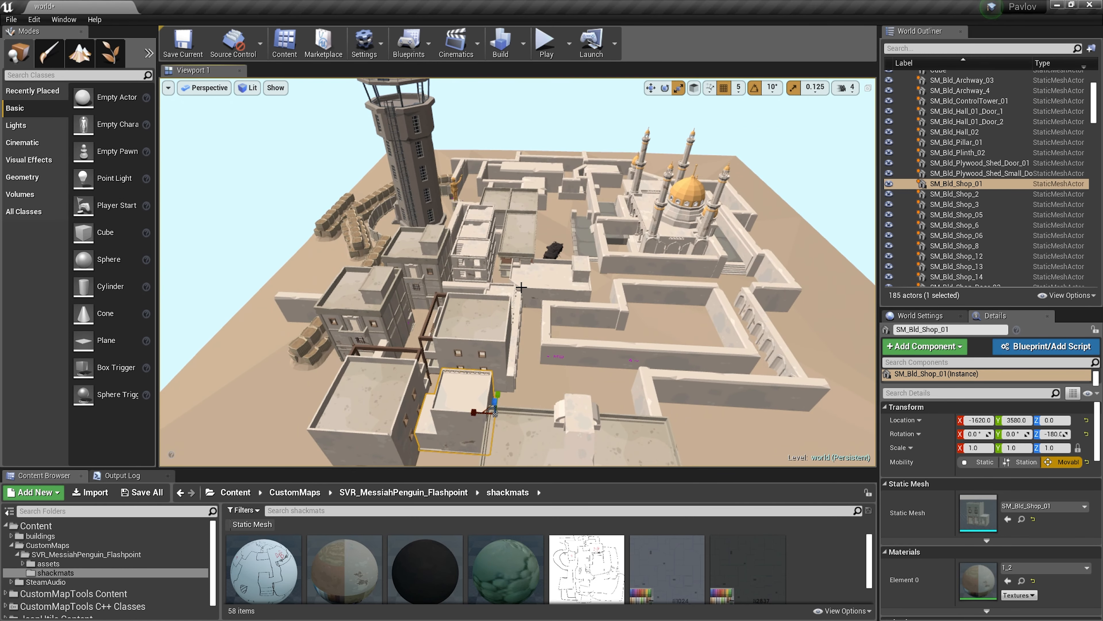
Examine the narrow streets between the village shop buildings, from the outer barriers to the arched walls
right_click_drag(550, 302, 468, 325)
key("w")
key("w")
key("s")
right_click_drag(586, 344, 768, 326)
key("w")
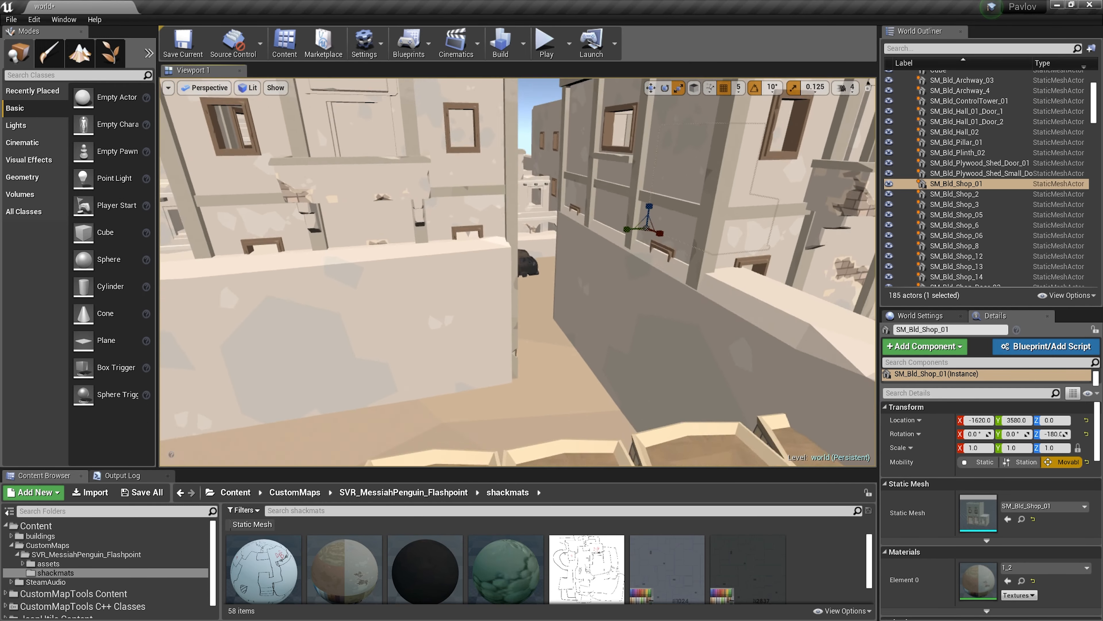
right_click_drag(640, 344, 392, 382)
key("s")
key("w")
key("e")
key("d")
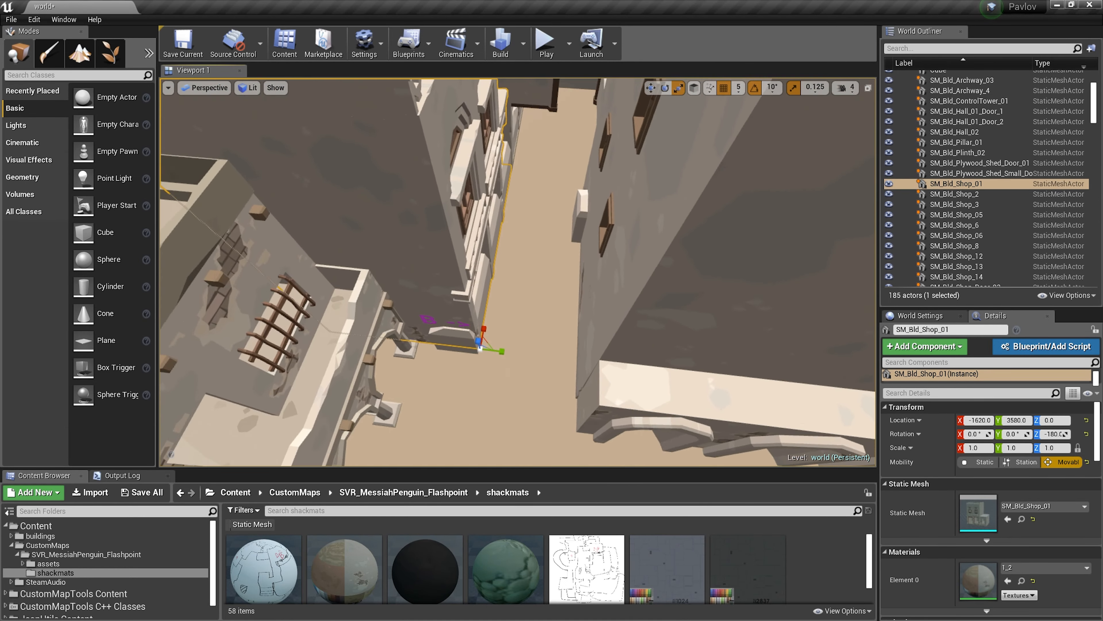
Follow the alley beside the selected shop at ground level and examine the street leading to the wrecked van
key("w")
right_click_drag(690, 430, 675, 333)
key("w")
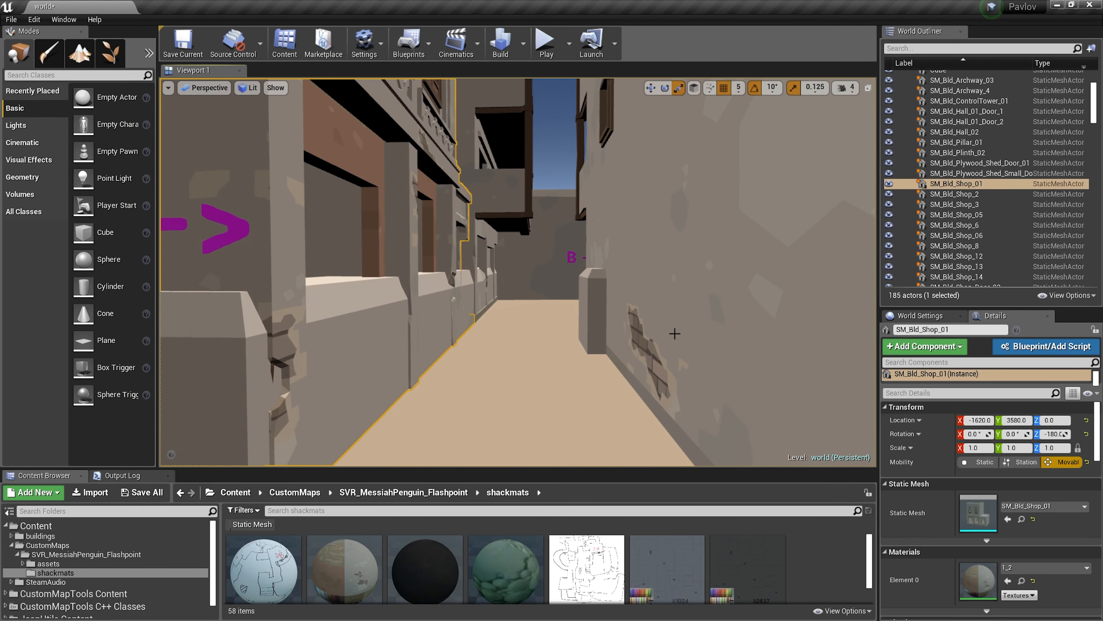
key("w")
mouse_move(596, 279)
right_mouse_down()
mouse_move(765, 279)
mouse_move(584, 295)
right_mouse_up()
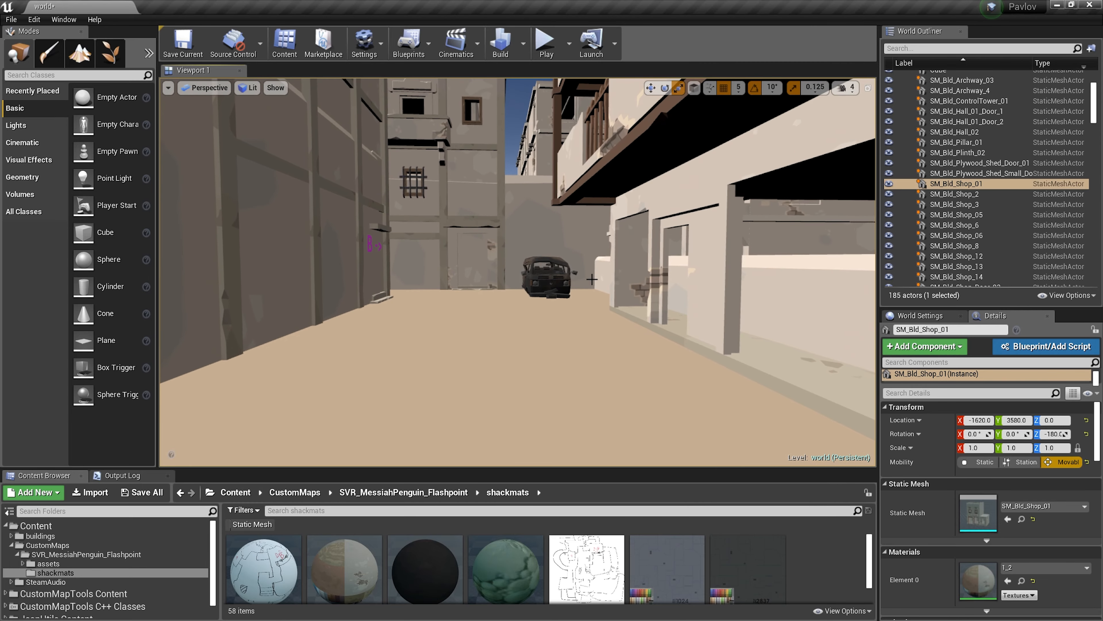
key("e")
mouse_move(503, 256)
right_mouse_down()
mouse_move(485, 277)
mouse_move(515, 257)
right_mouse_up()
key("w")
key("s")
key("q")
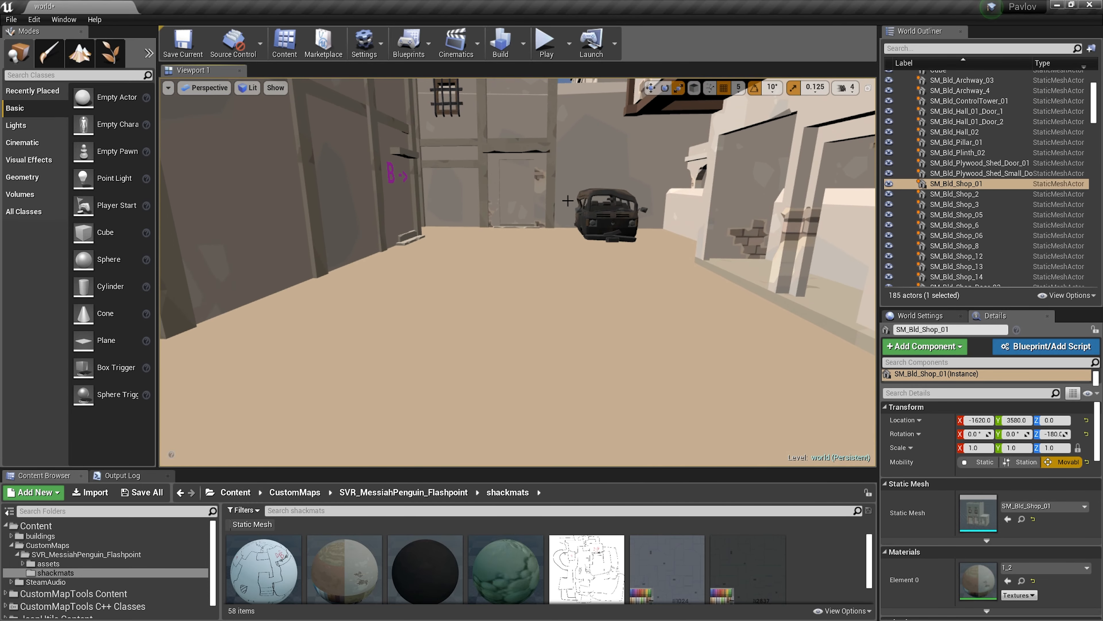
Examine how the village buildings enclose the wrecked van's street, from overhead and from ground level
right_click_drag(569, 202, 435, 282)
key("e")
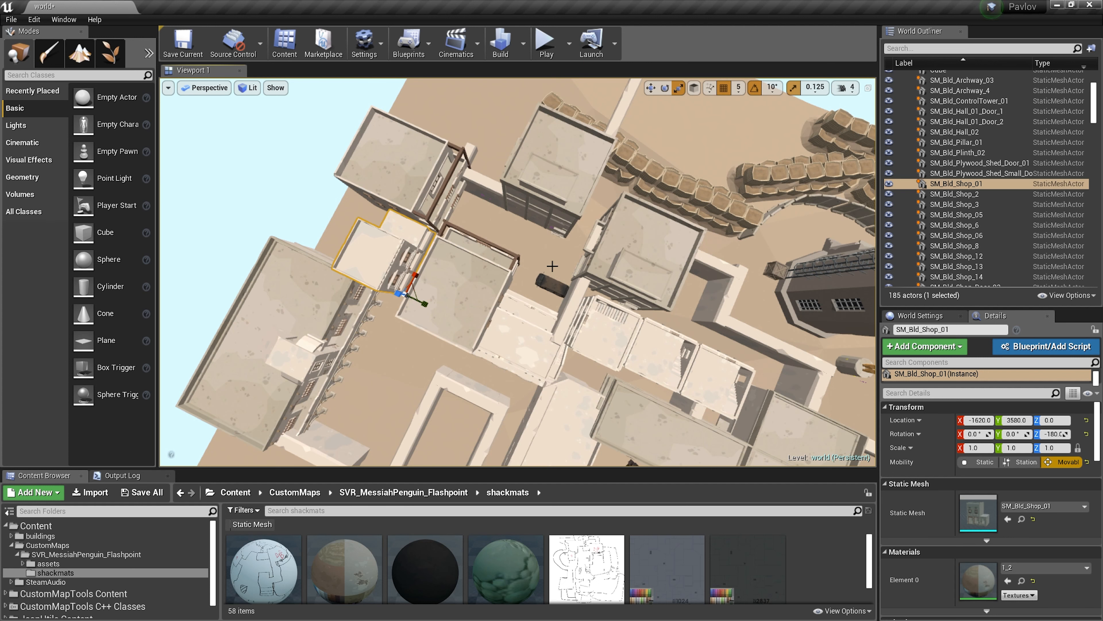
right_click_drag(562, 284, 633, 274)
key("w")
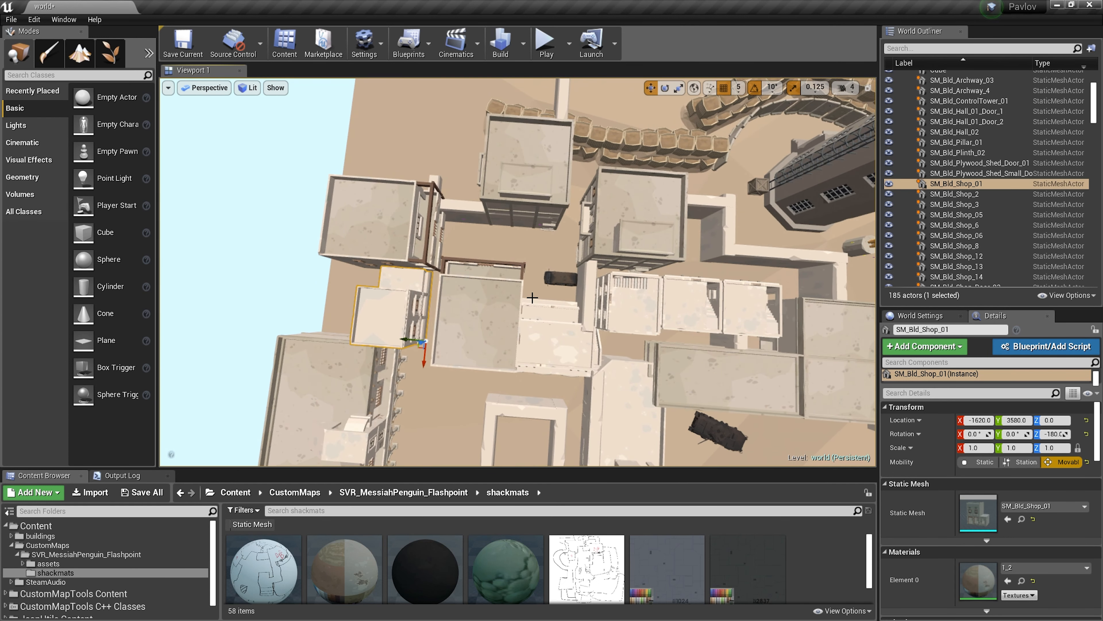
key("w")
right_click_drag(533, 298, 688, 348)
key("s")
right_click_drag(436, 280, 480, 246)
key("w")
right_click_drag(583, 264, 577, 230)
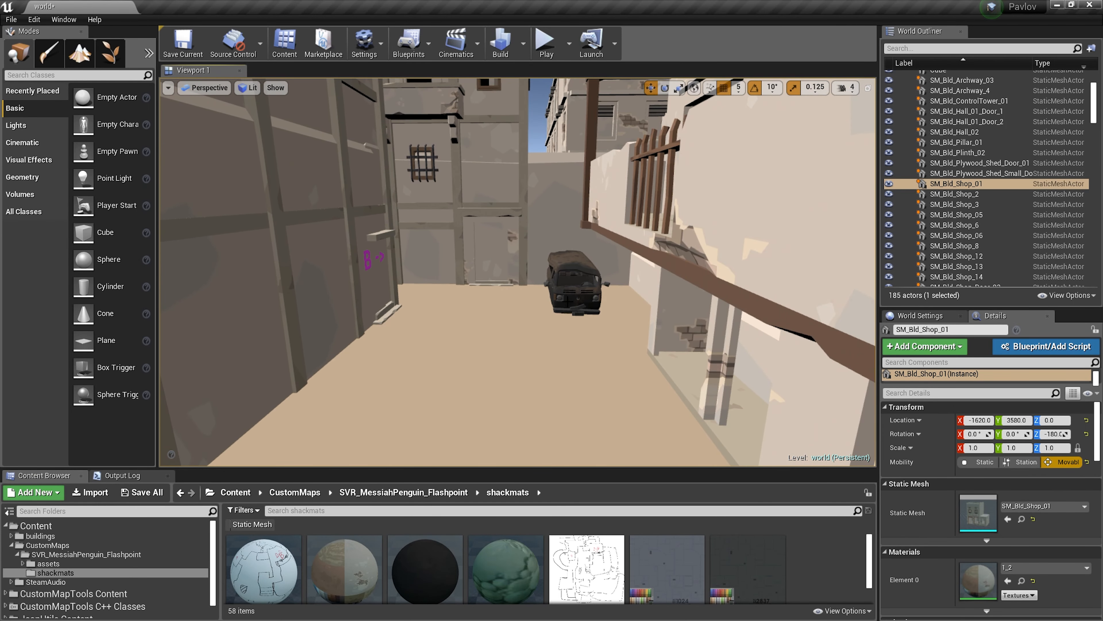
key("w")
right_click_drag(540, 306, 352, 306)
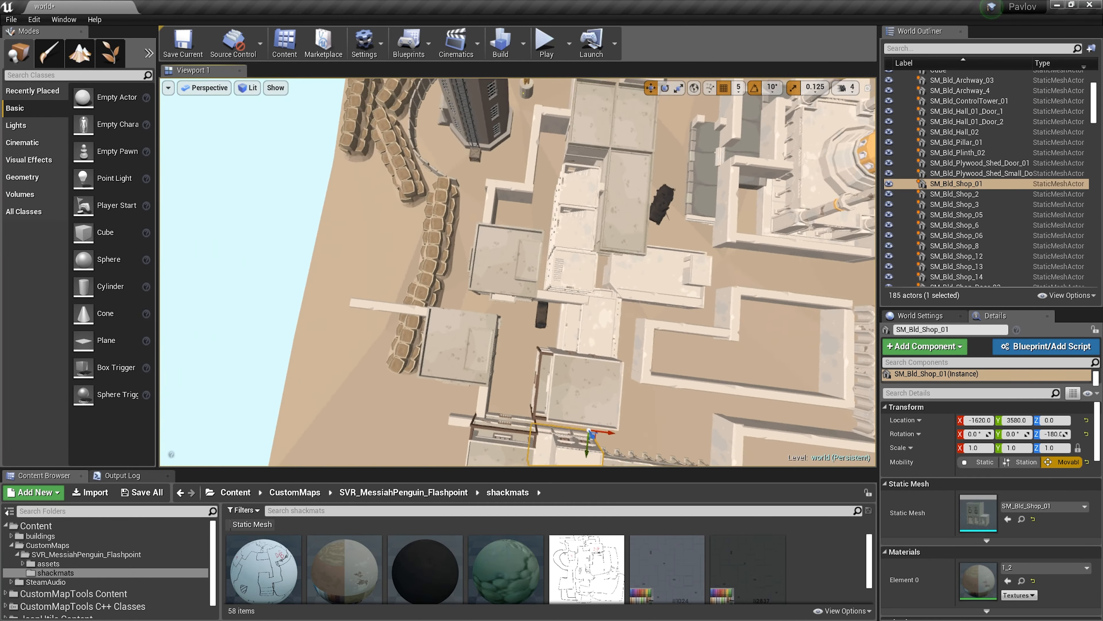
Examine the sightlines along the wrecked van's street, from the purple B marker to the gap facing the outer barriers
key("s")
right_click_drag(400, 351, 261, 261)
key("w")
key("w")
key("s")
key("s")
right_click_drag(543, 356, 537, 328)
key("e")
key("e")
key("s")
key("s")
key("w")
key("s")
key("w")
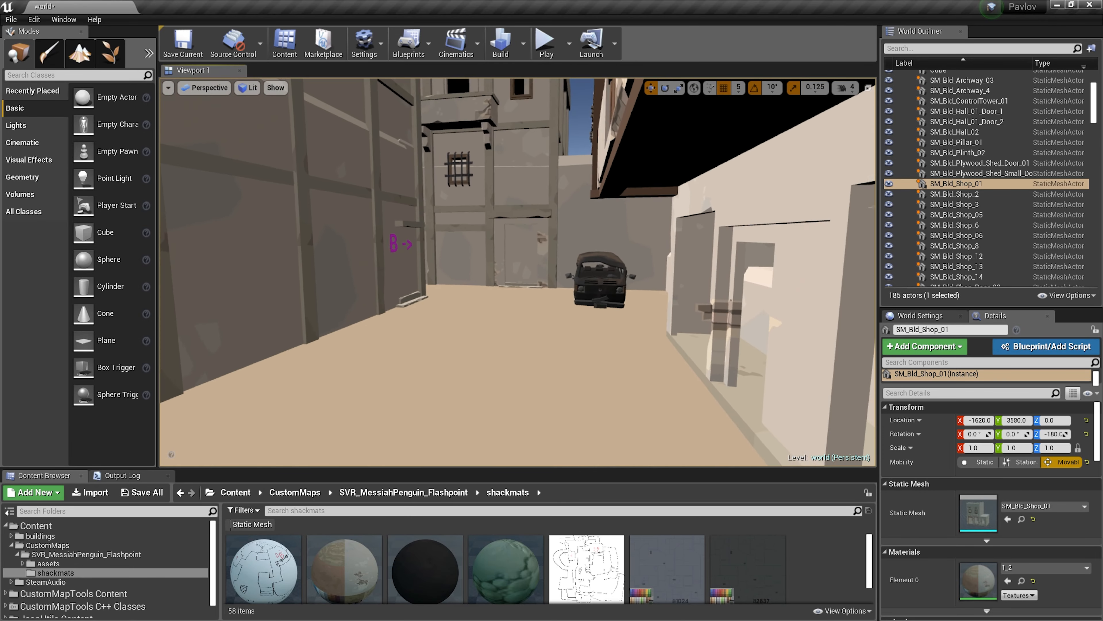
mouse_move(451, 303)
right_mouse_down()
mouse_move(391, 304)
mouse_move(451, 304)
right_mouse_up()
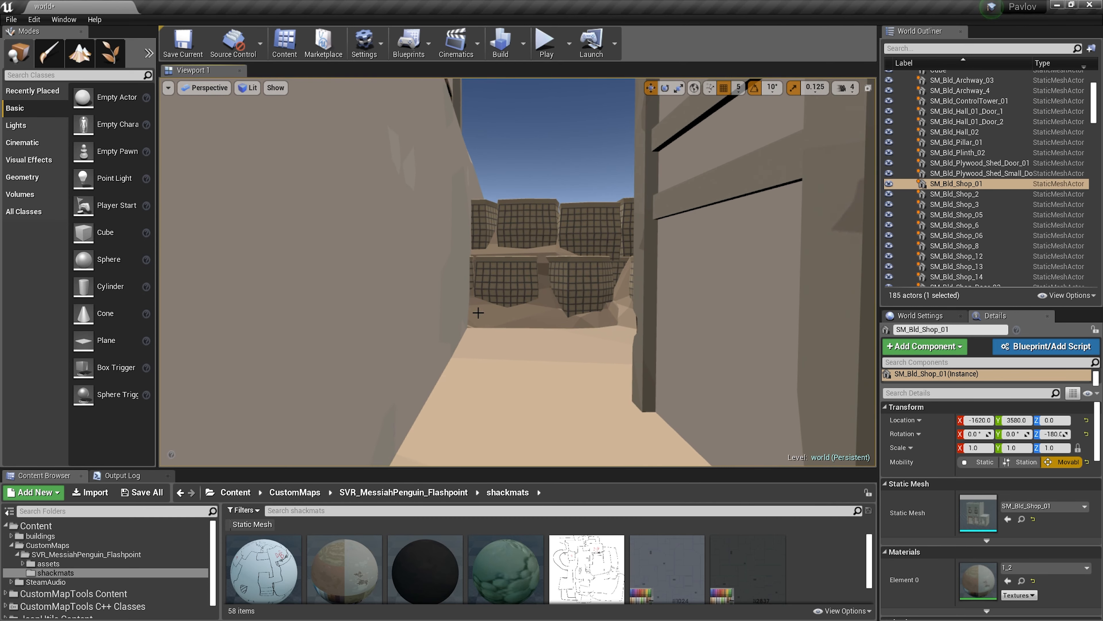
Examine the route past the wrecked armoured vehicle and along the raised sidewalk beside the mosque
key("s")
right_click_drag(452, 304, 477, 384)
key("w")
key("e")
key("s")
key("w")
key("e")
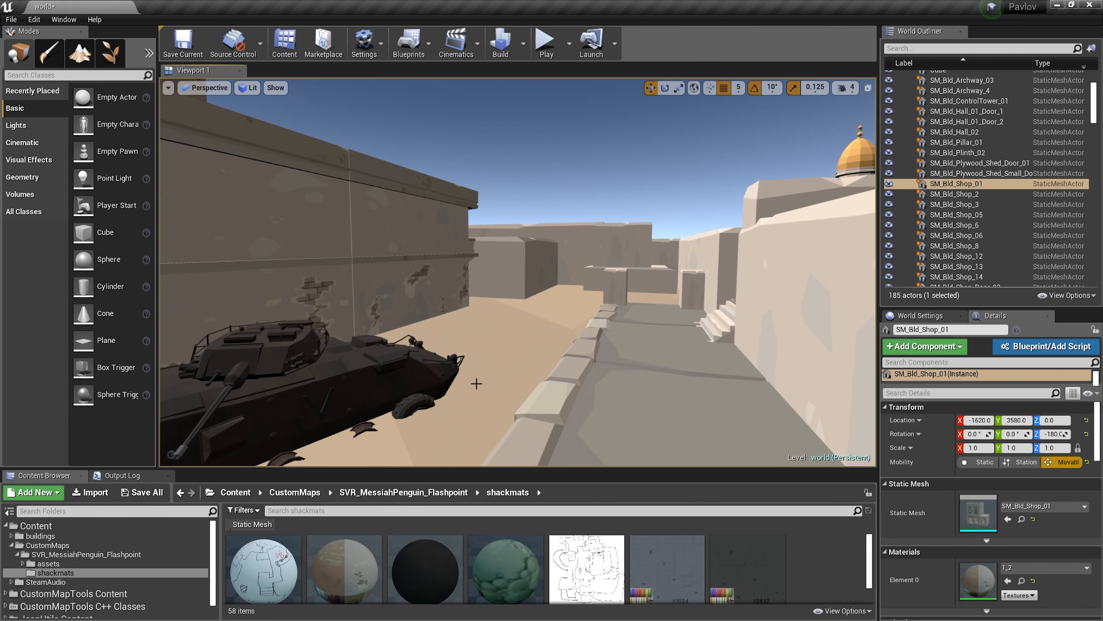
Try moving the narrow village wall segment in the walled passage to X 150, and undo the move
key("s")
right_click_drag(594, 353, 652, 177)
left_click(390, 284)
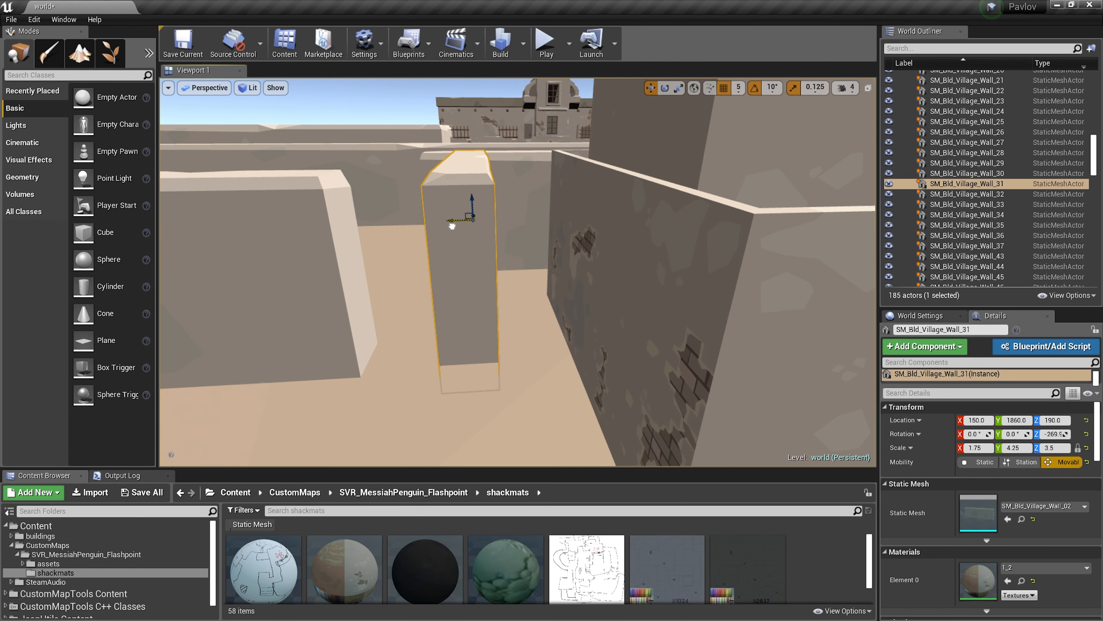
key("ctrl+z")
Examine the whole map from above, from the village buildings around to the walled area at the opposite end
mouse_move(590, 278)
right_mouse_down()
mouse_move(604, 261)
mouse_move(616, 279)
mouse_move(615, 226)
mouse_move(626, 230)
mouse_move(631, 281)
mouse_move(586, 282)
mouse_move(591, 300)
mouse_move(587, 265)
right_mouse_up()
key("s")
key("s")
right_click_drag(677, 242, 651, 234)
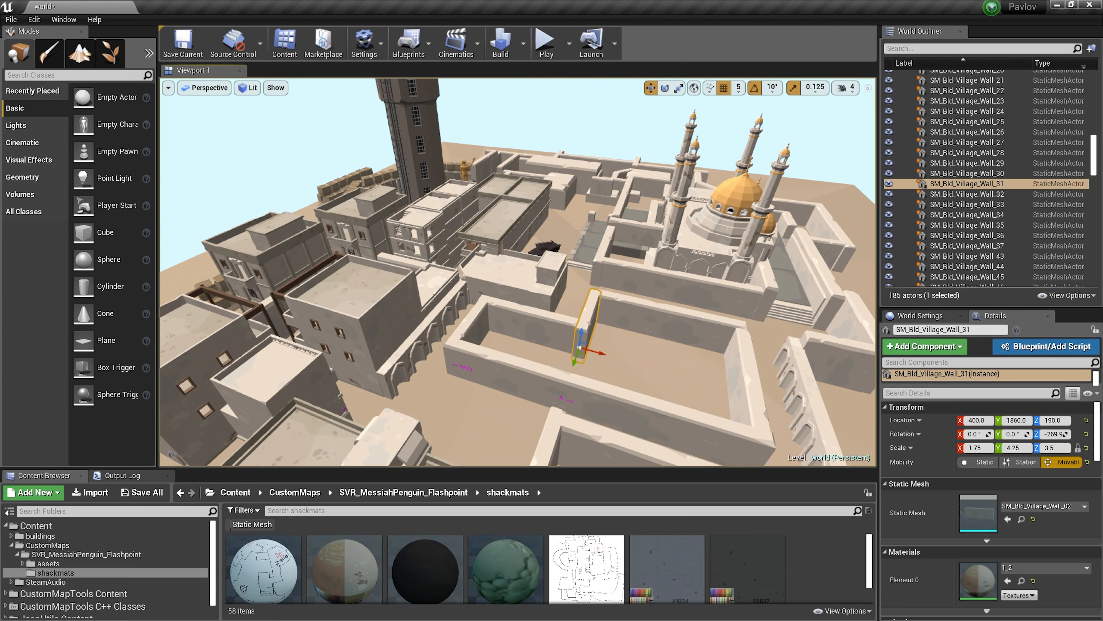
key("a")
right_click_drag(650, 234, 569, 236)
key("w")
key("d")
key("d")
key("s")
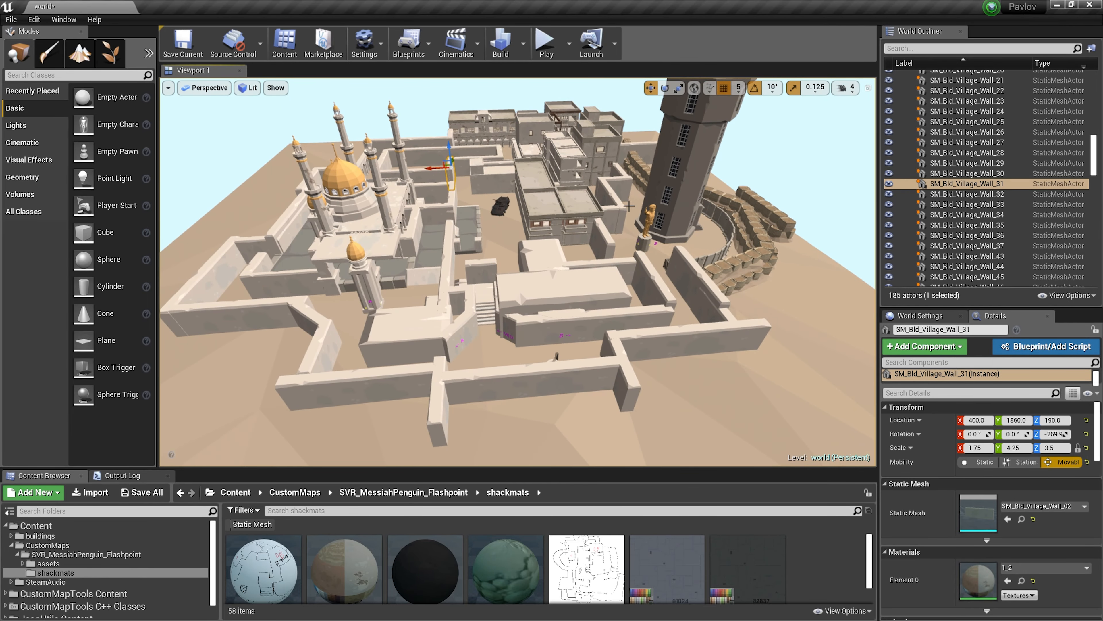
Select the outer boundary wall behind the player start and examine the paths leading from it
scroll(490, 375, "up", 5)
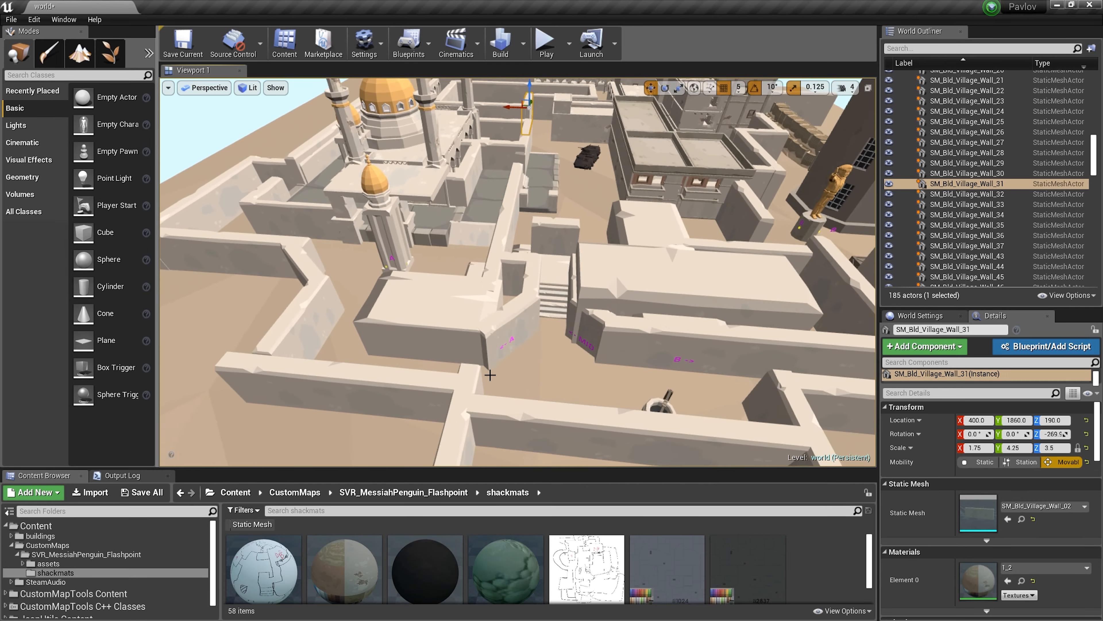
right_click_drag(519, 413, 791, 415)
key("w")
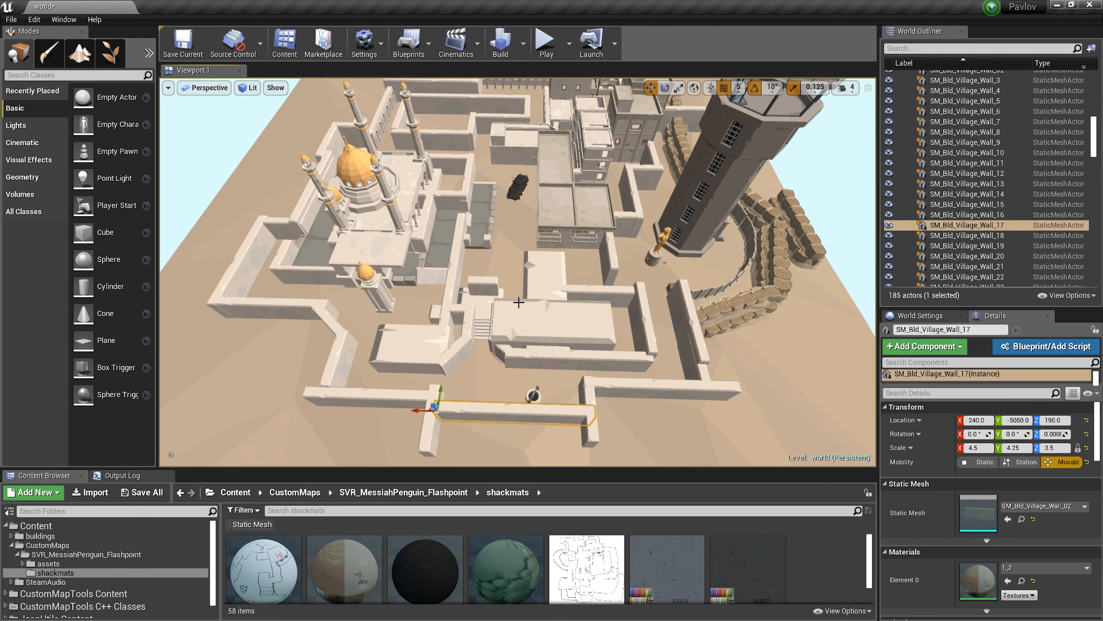
right_click_drag(550, 311, 456, 298)
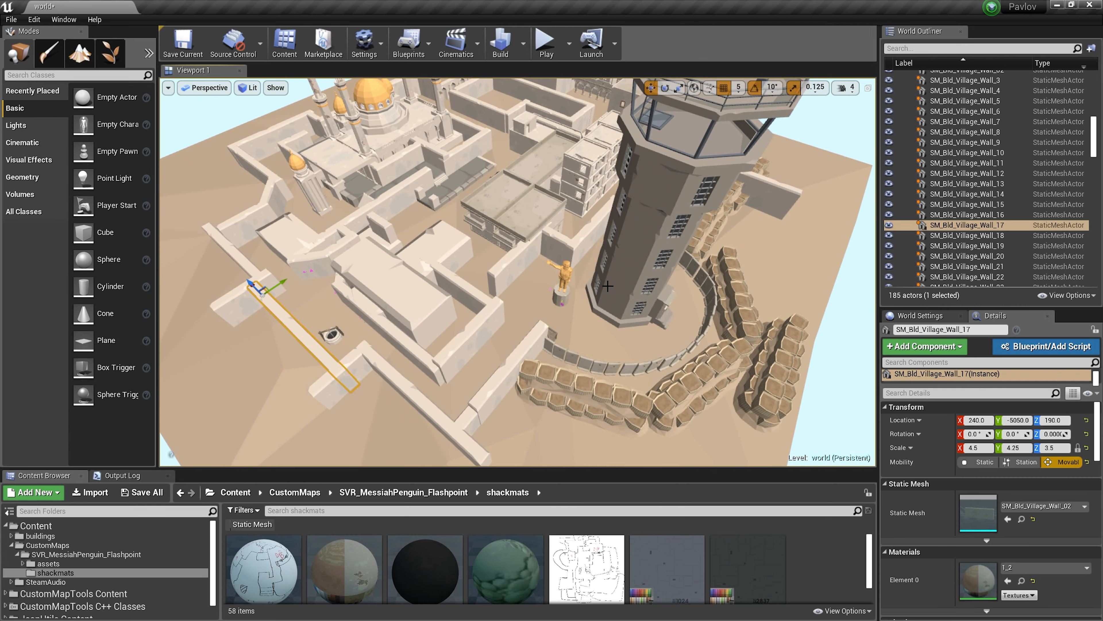
Examine the statue courtyard beside the tower and the walled approach to the mosque from above
right_click_drag(576, 270, 600, 270)
right_click_drag(384, 235, 472, 333)
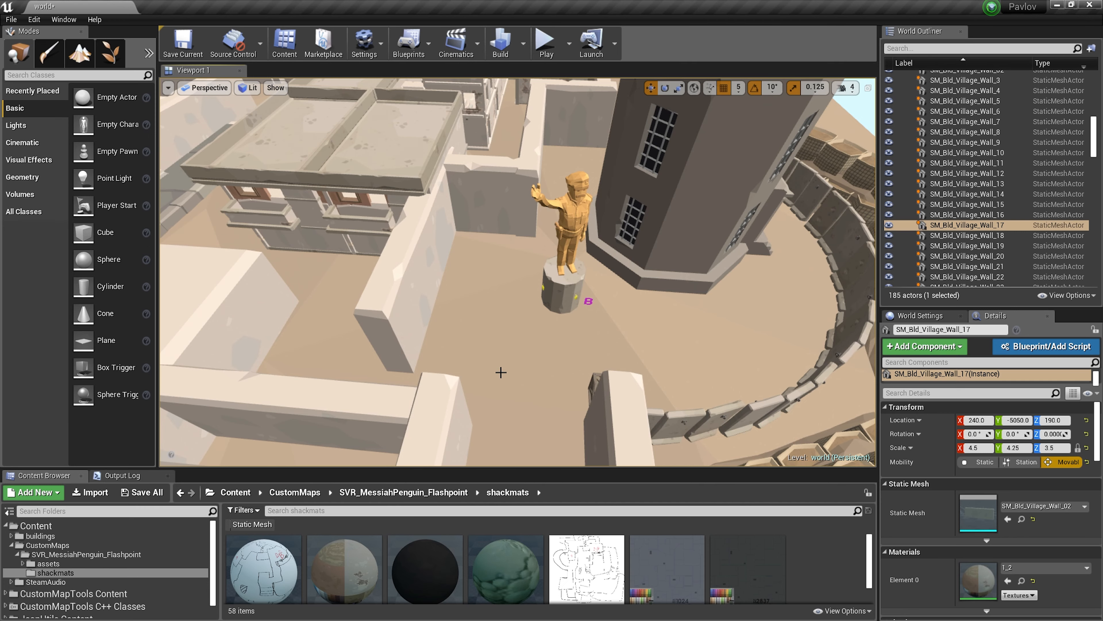
right_click_drag(571, 328, 408, 155)
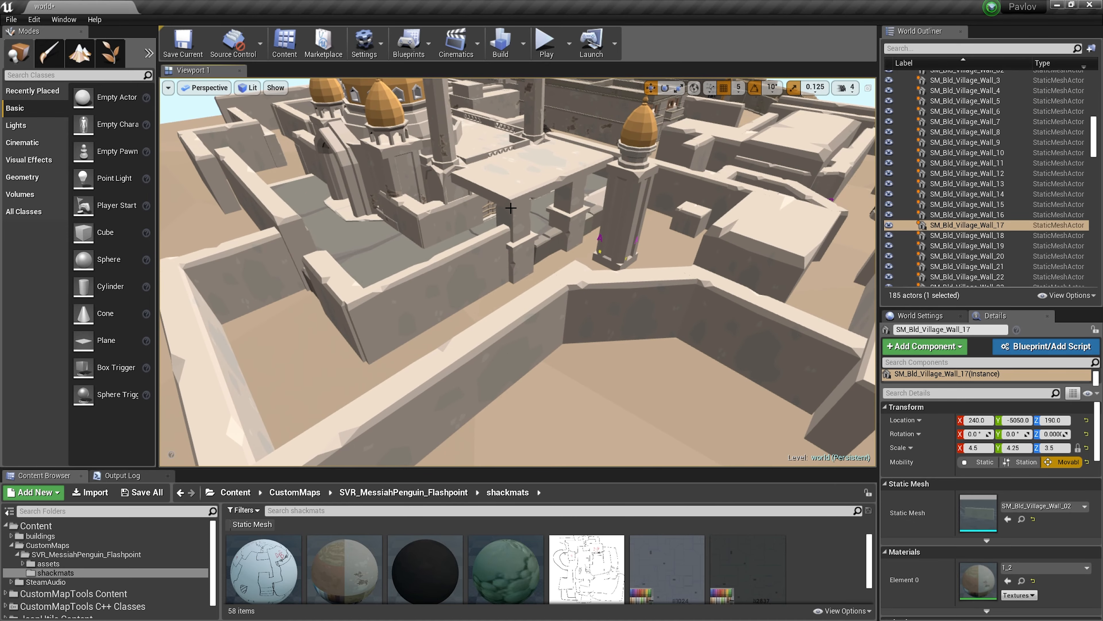
right_click_drag(511, 207, 695, 243)
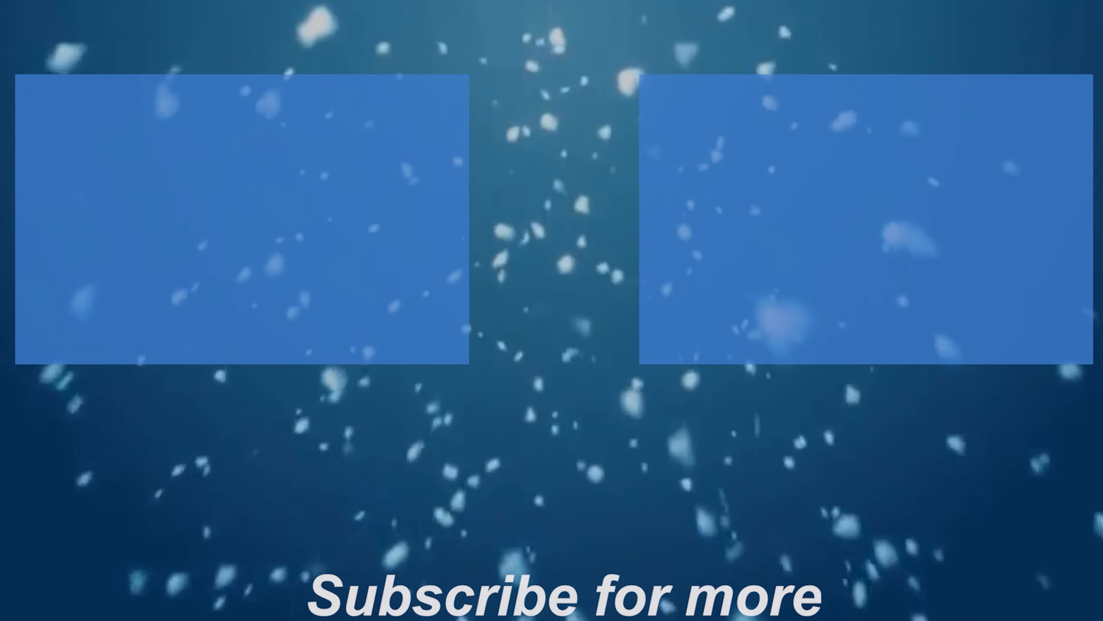